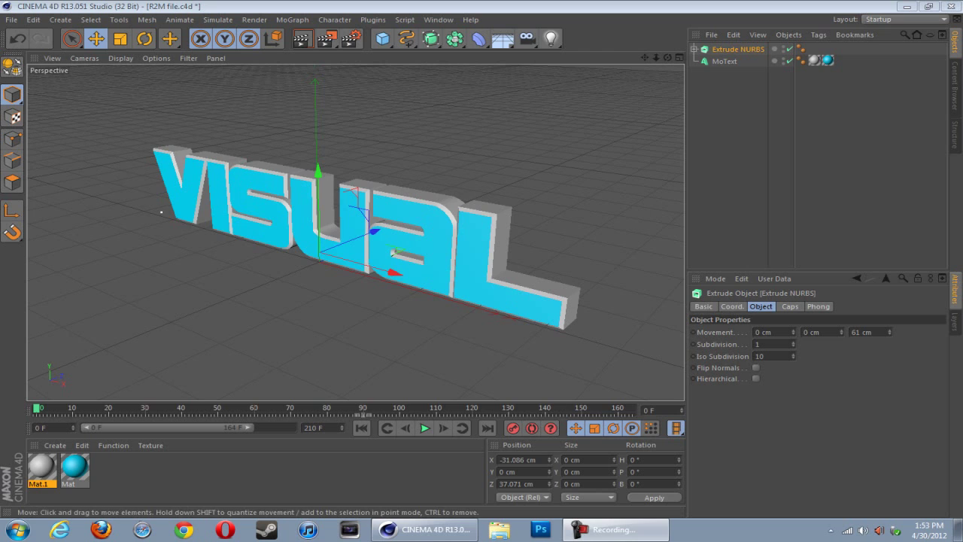
Select the Visual MoText object and nudge it along X to about -462.7 cm
click(414, 235)
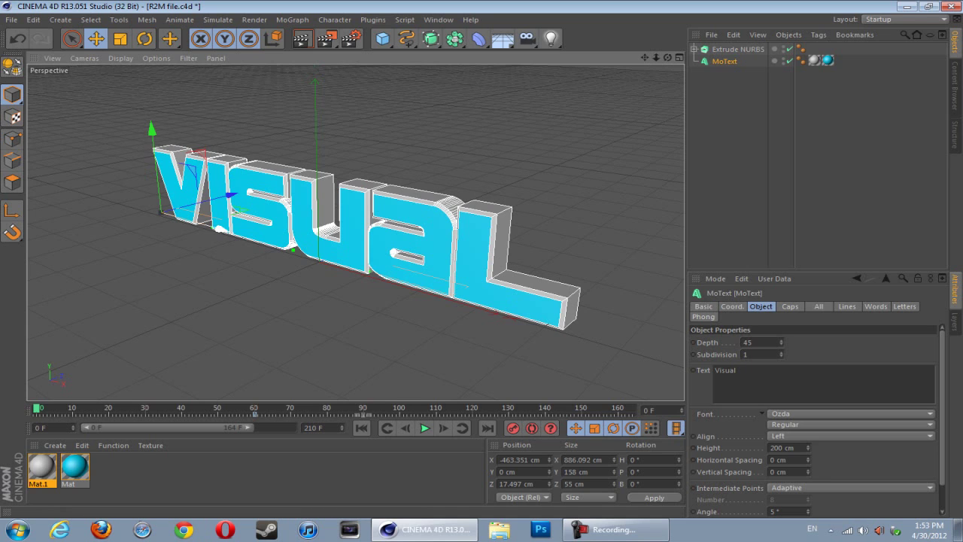
drag(226, 229, 164, 226)
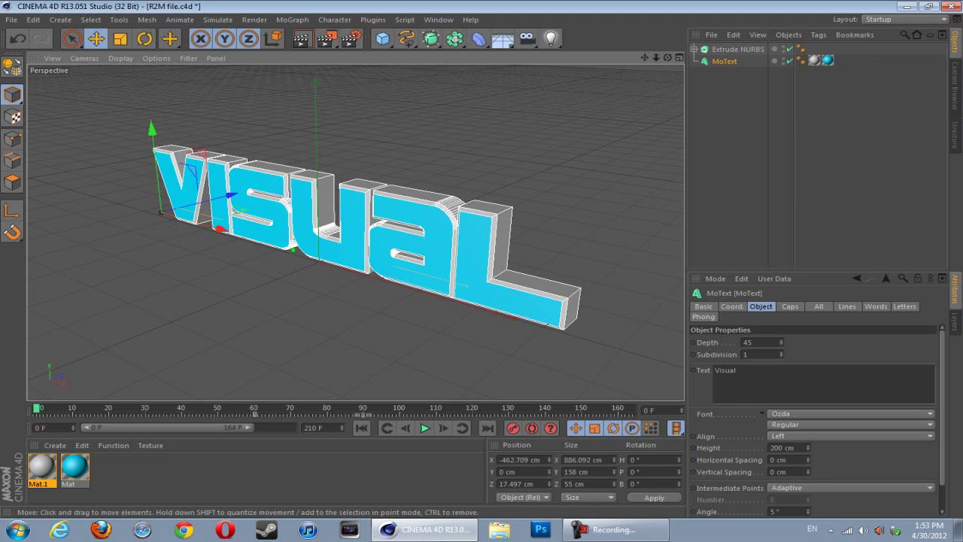
click(161, 212)
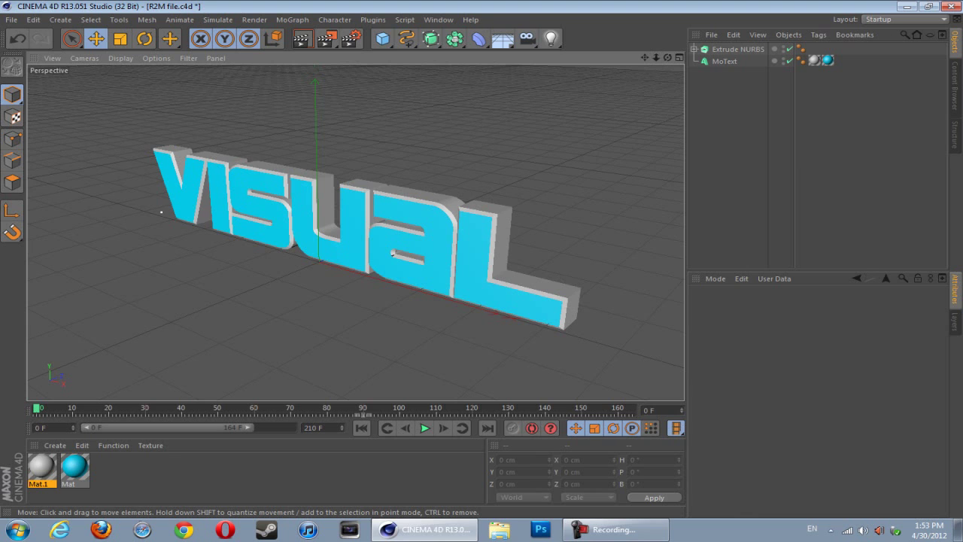
click(161, 212)
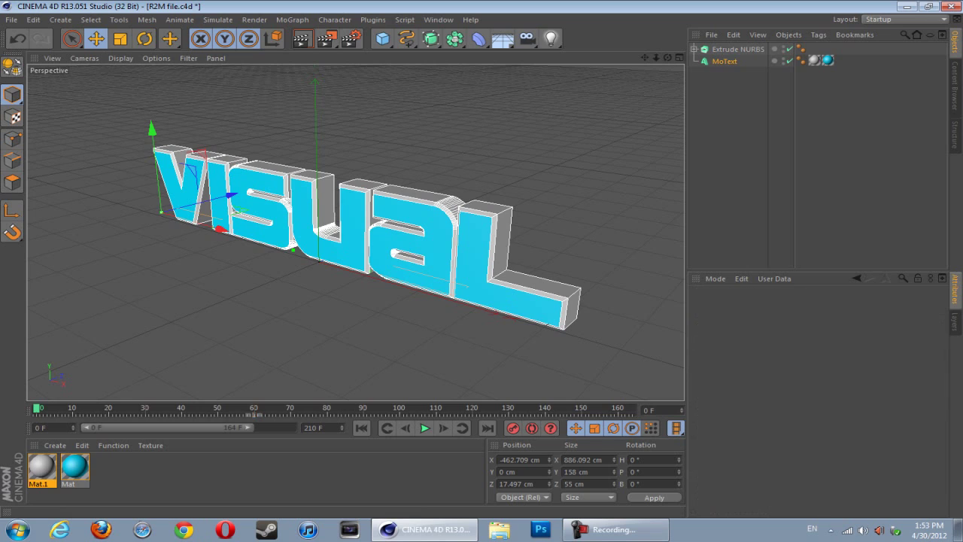
Record a position, scale and rotation keyframe for the Visual text at frame 90
click(251, 410)
drag(252, 410, 255, 410)
click(134, 408)
click(363, 408)
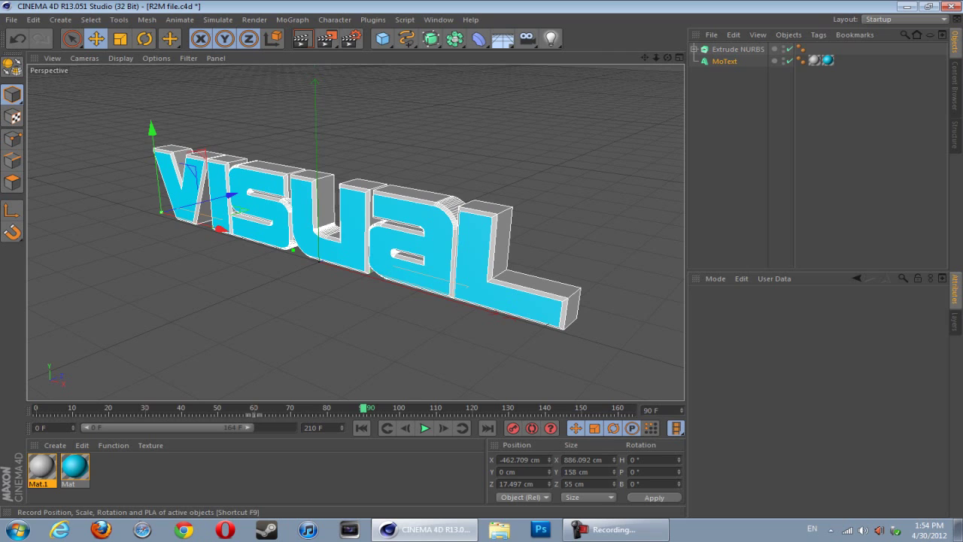
key(F9)
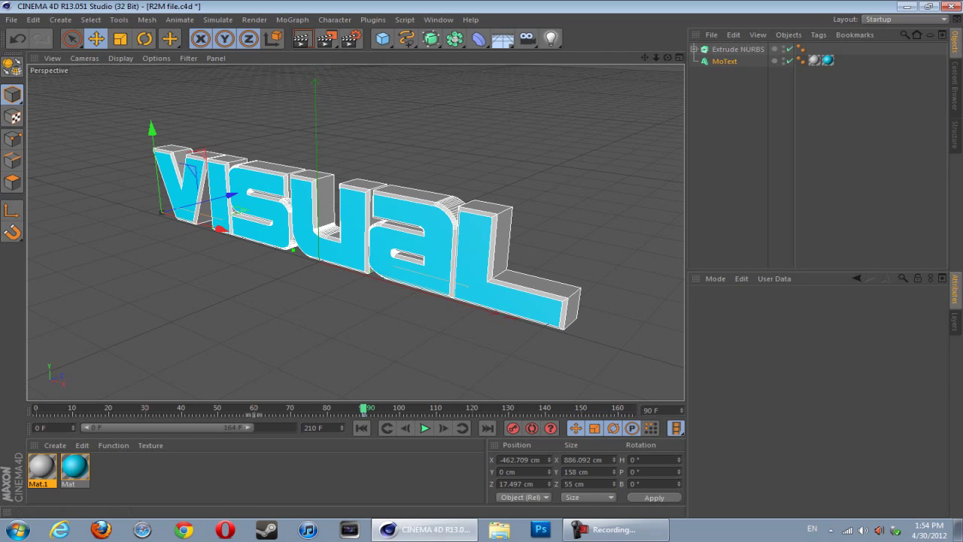
At frame 0, move the Visual text along X to about 606 cm, record a keyframe and play the animation
drag(364, 409, 316, 409)
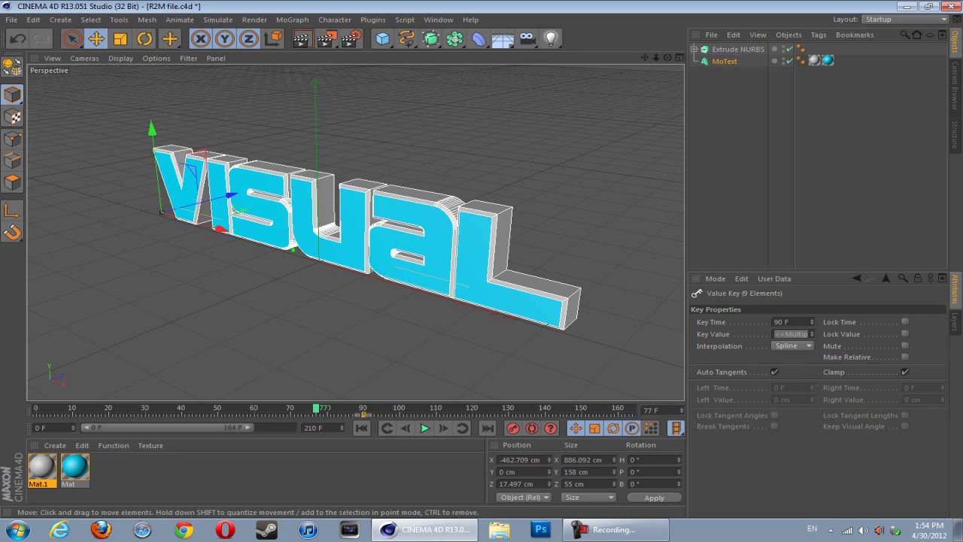
key(shift+f)
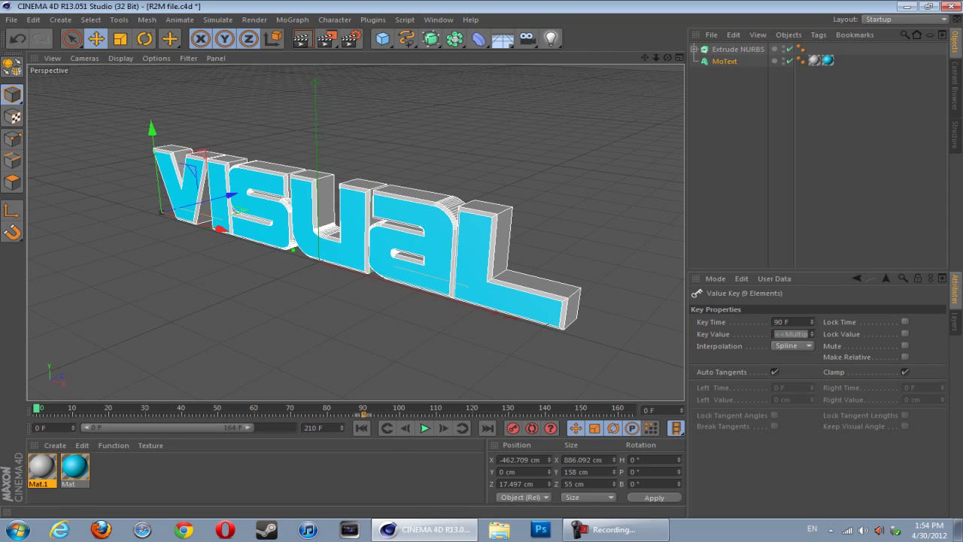
drag(221, 229, 369, 279)
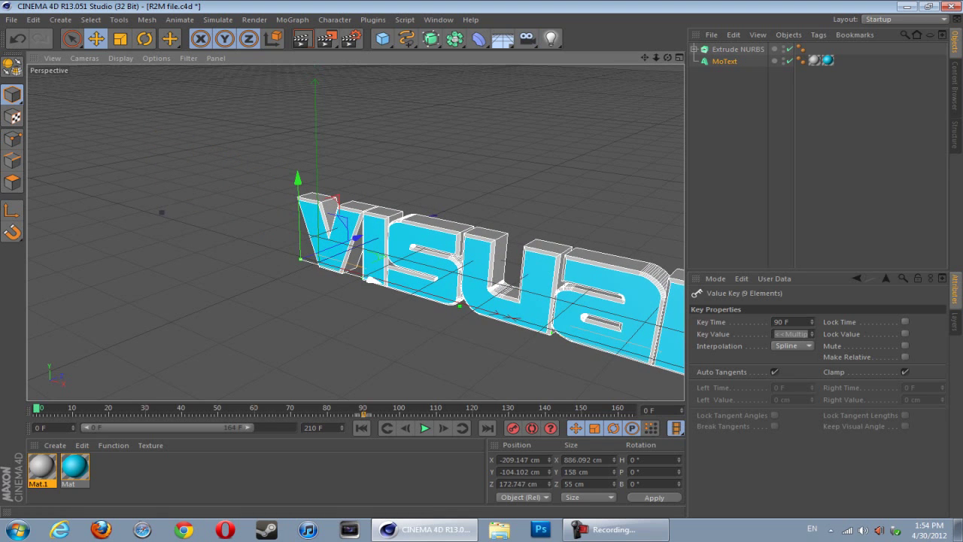
key(ctrl+z)
drag(221, 228, 331, 276)
click(513, 428)
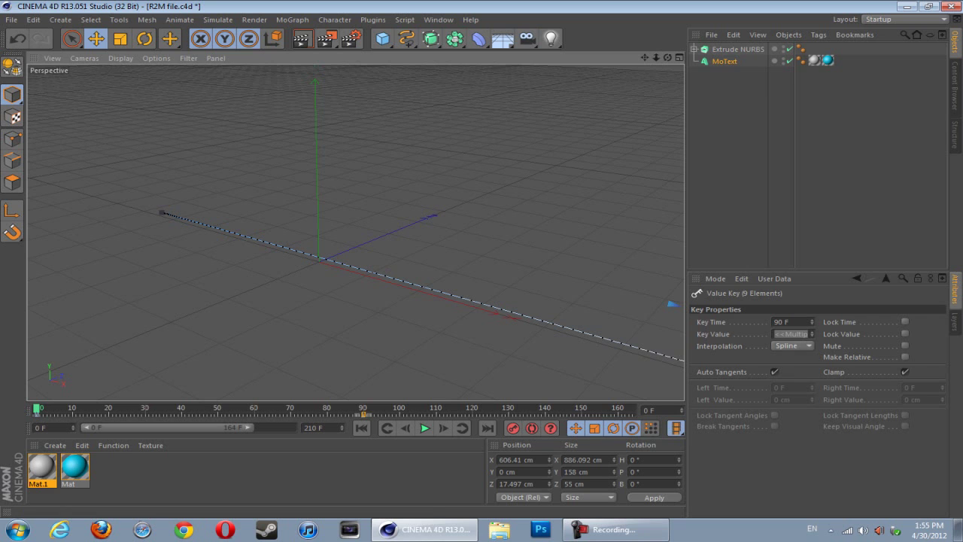
click(424, 428)
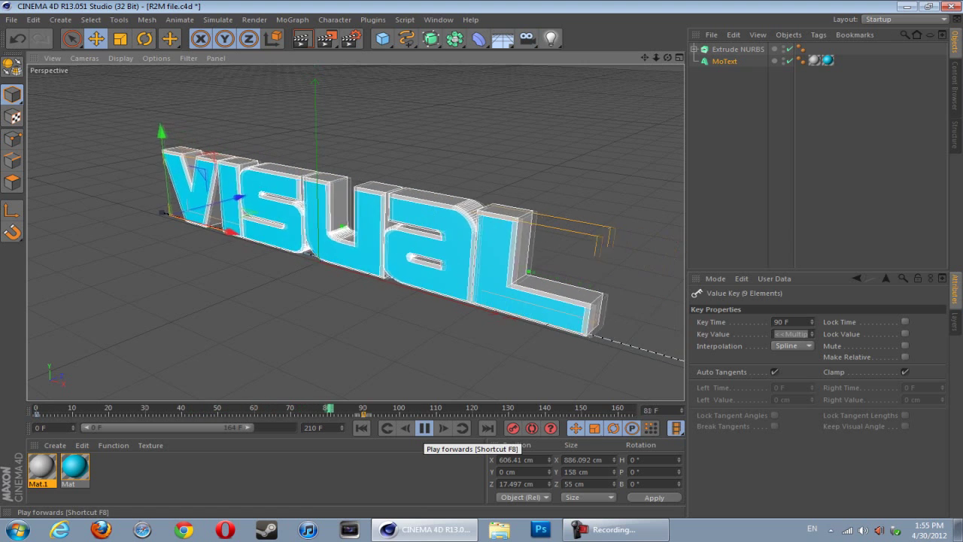
click(425, 427)
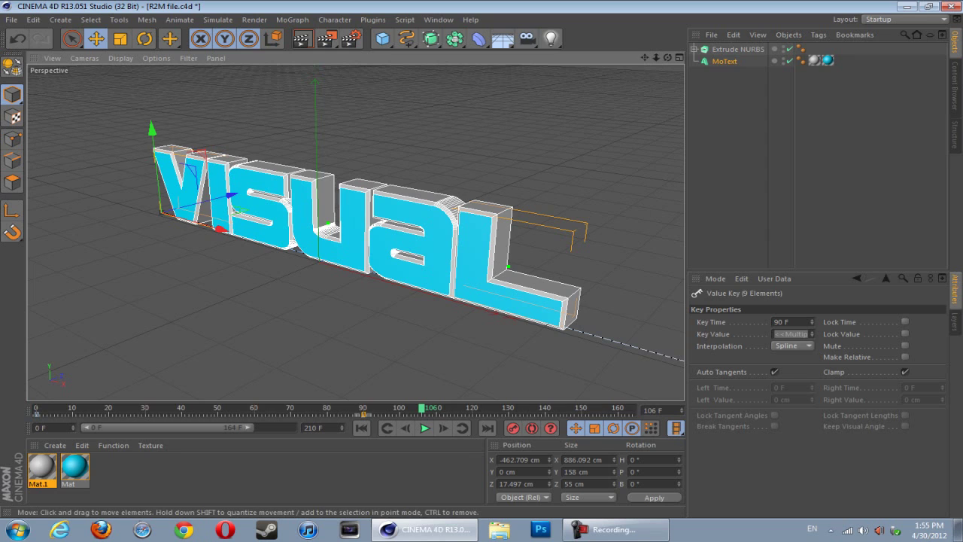
Keyframe the Visual text at frame 91, and at frame 120 record it raised to about 413 cm in Y
drag(362, 409, 367, 408)
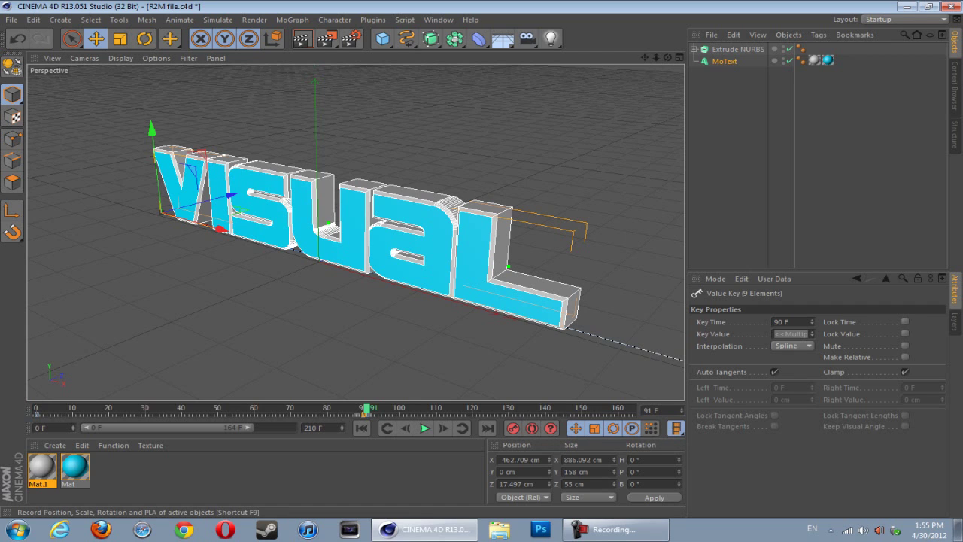
drag(478, 408, 473, 408)
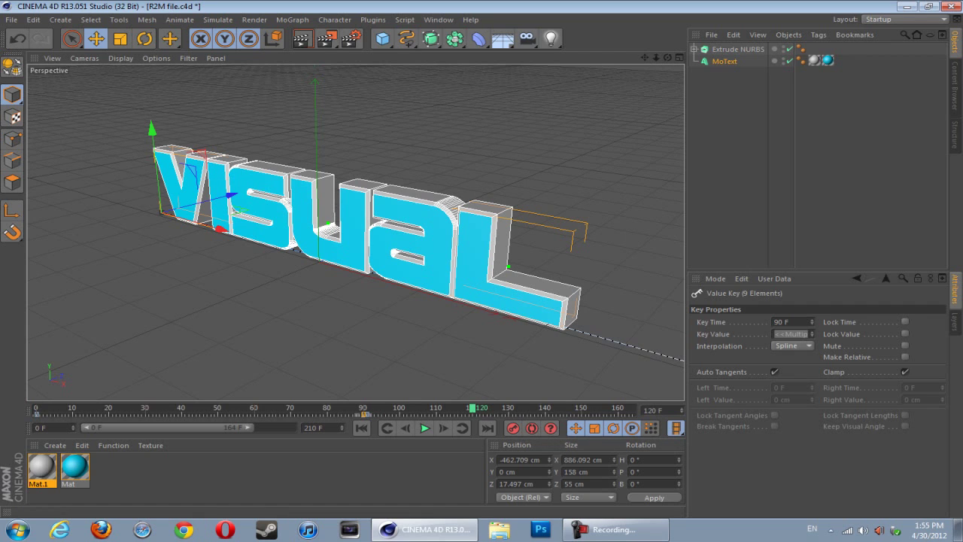
drag(152, 130, 149, 52)
click(513, 428)
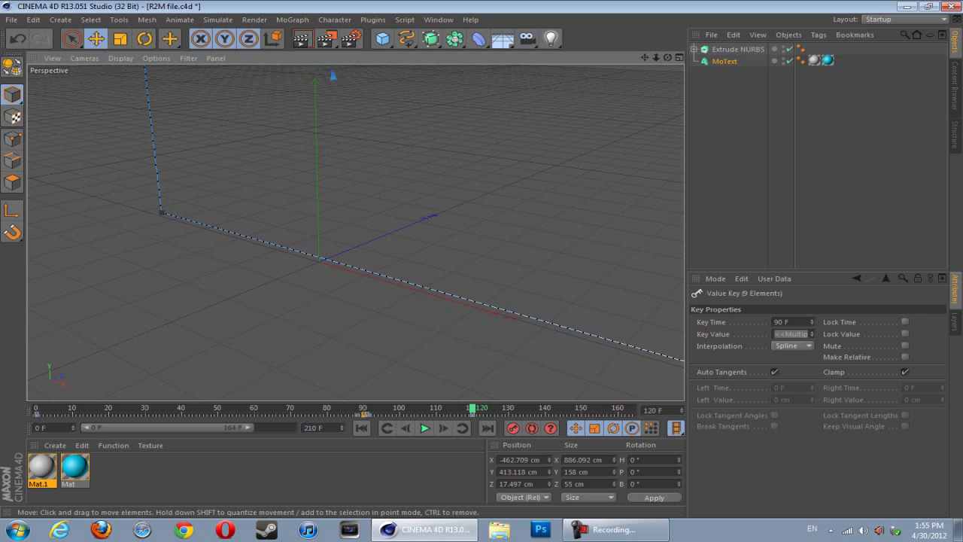
Play the text animation from the first frame twice to check the slide-in and upward exit
click(361, 428)
click(425, 428)
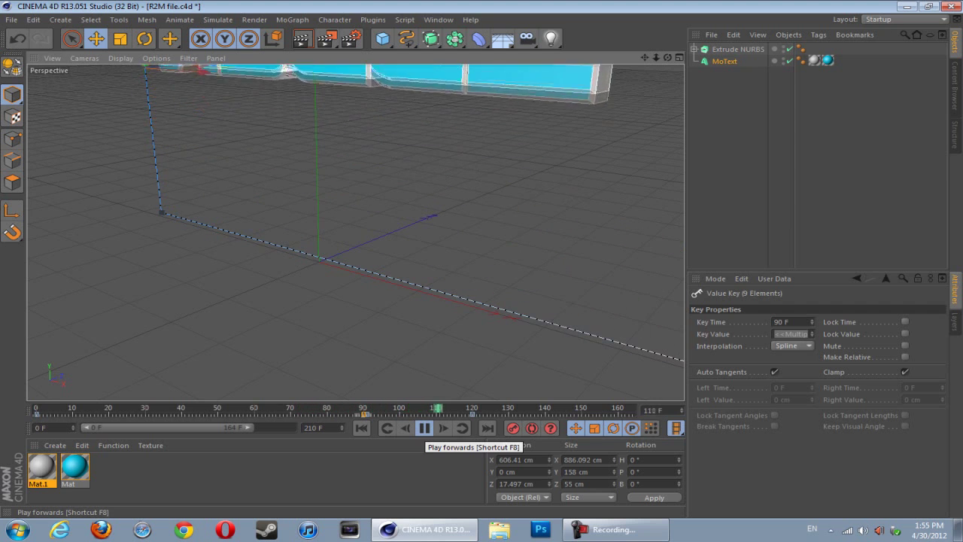
click(425, 428)
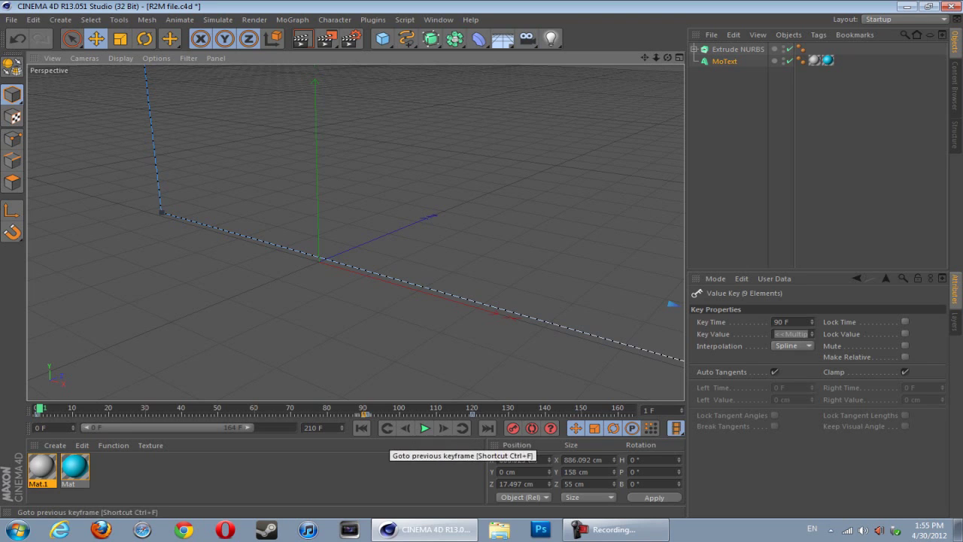
click(362, 428)
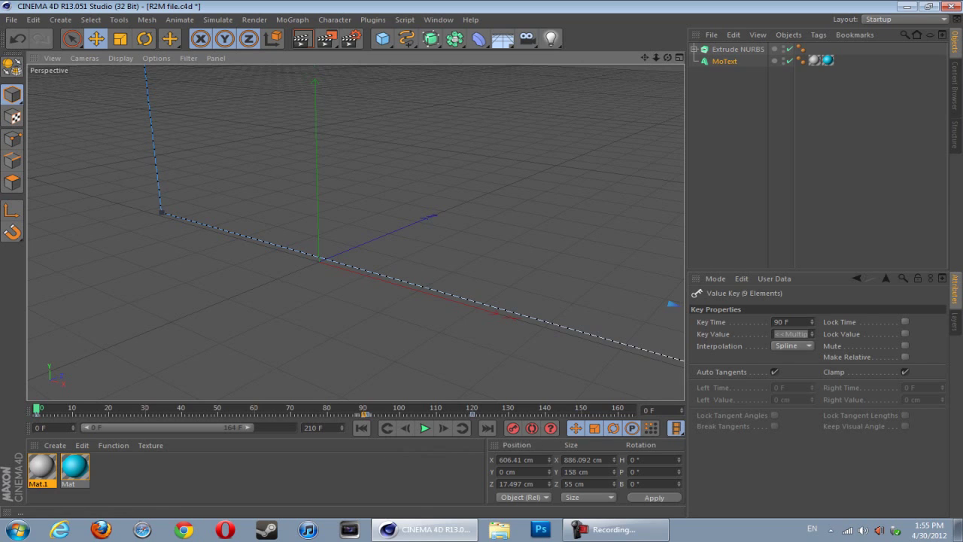
click(424, 429)
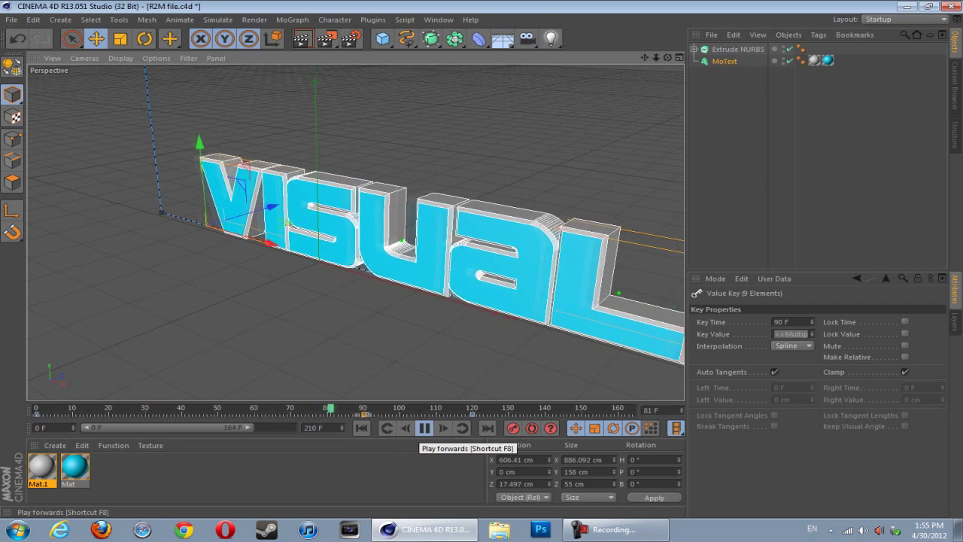
click(424, 428)
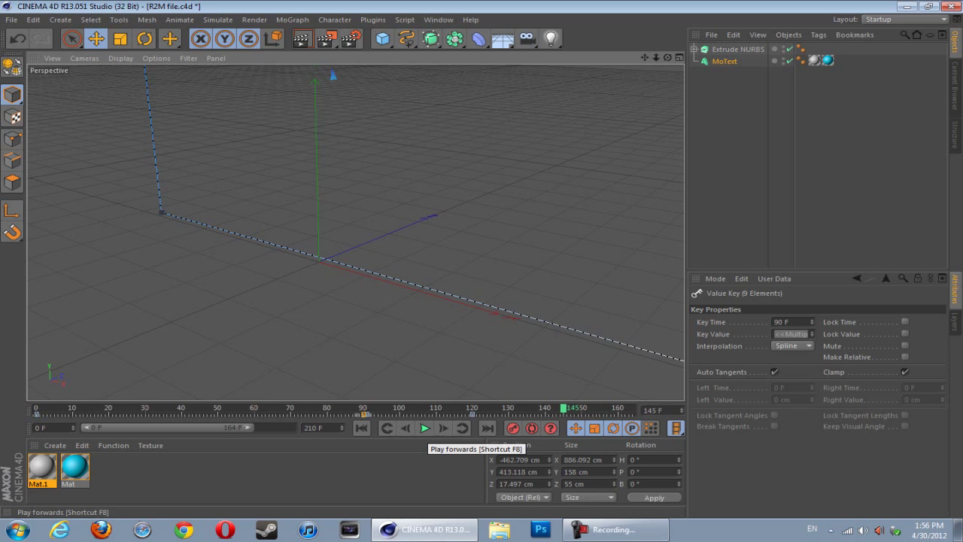
Delete the Visual text's keyframes at frames 120, 91 and 0, and return to frame 0
drag(564, 408, 328, 408)
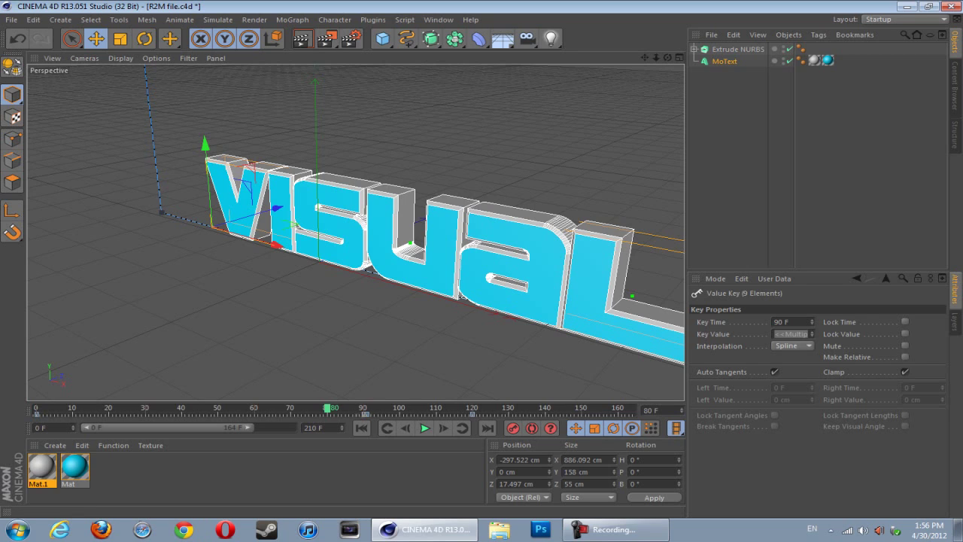
click(473, 414)
key(Delete)
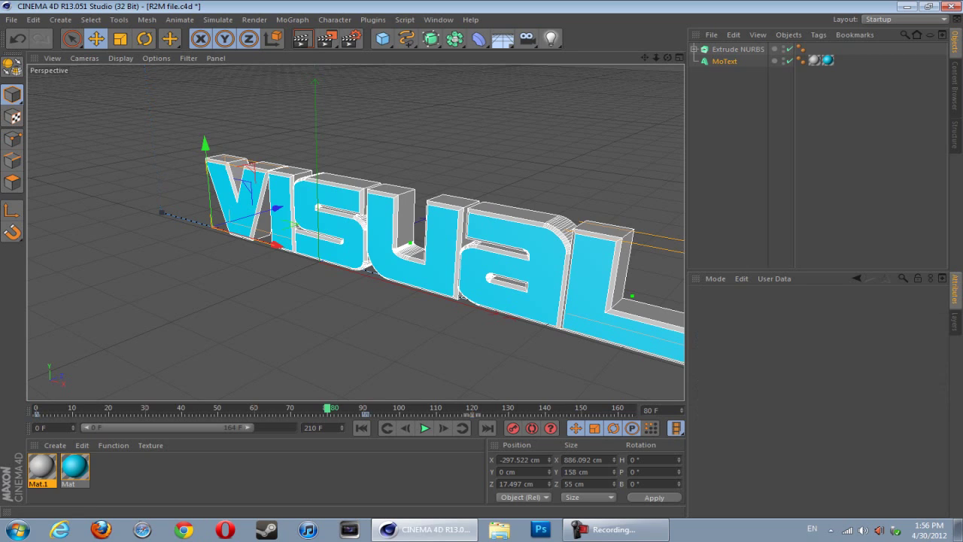
click(366, 414)
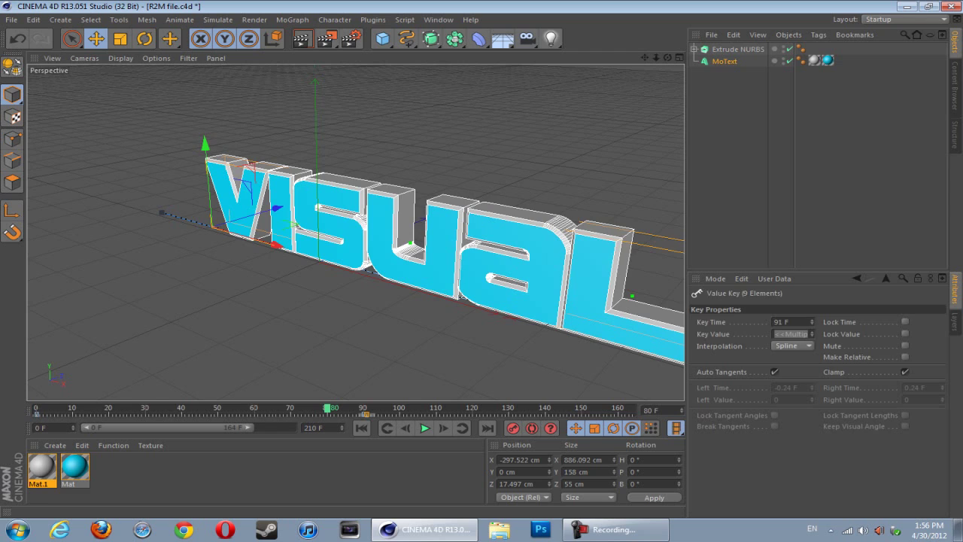
key(Delete)
click(37, 414)
key(Delete)
drag(328, 409, 37, 409)
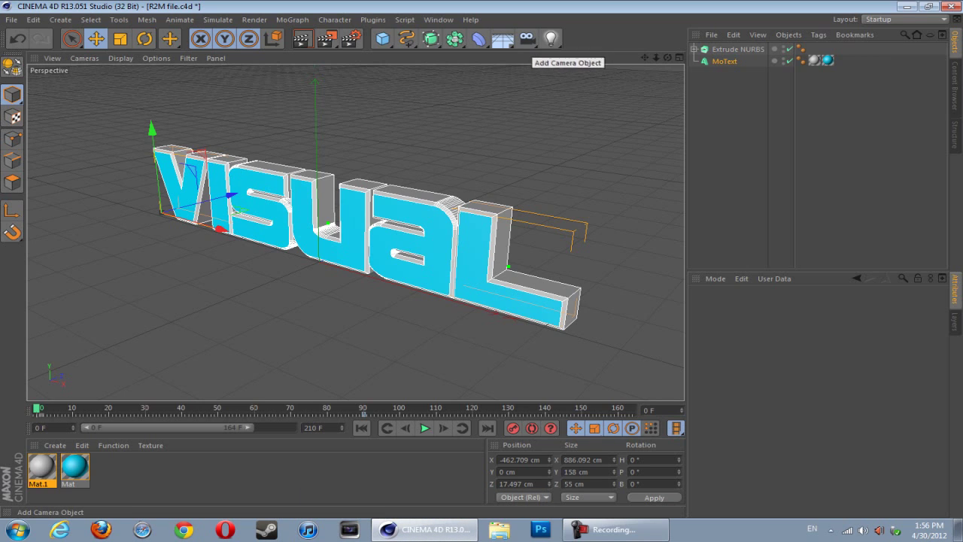
Add a standard camera, look through it and record its keyframe at frame 60
click(527, 38)
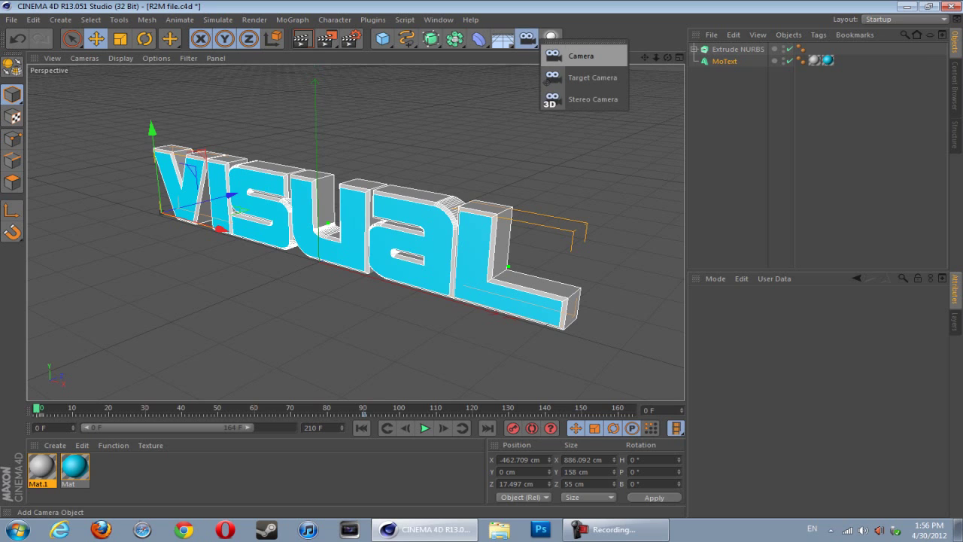
click(580, 56)
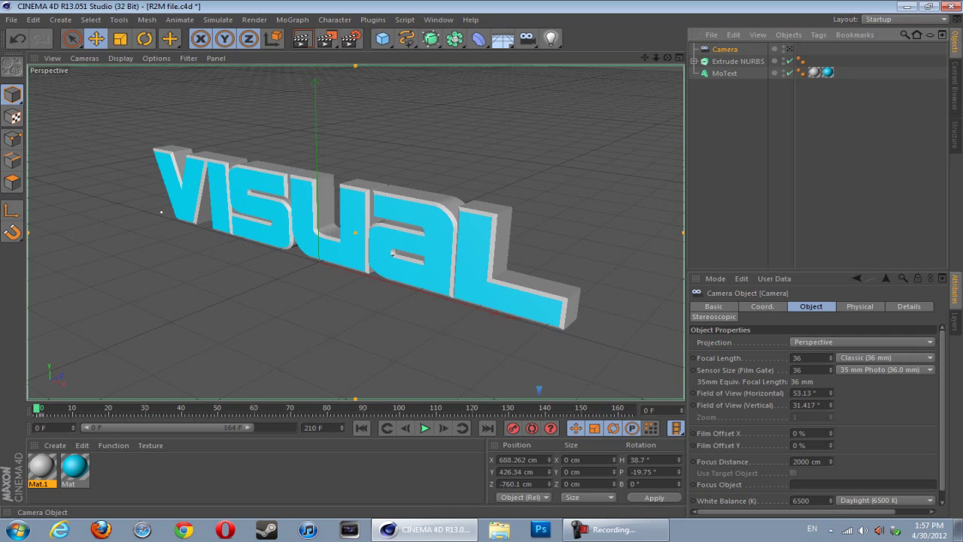
click(789, 49)
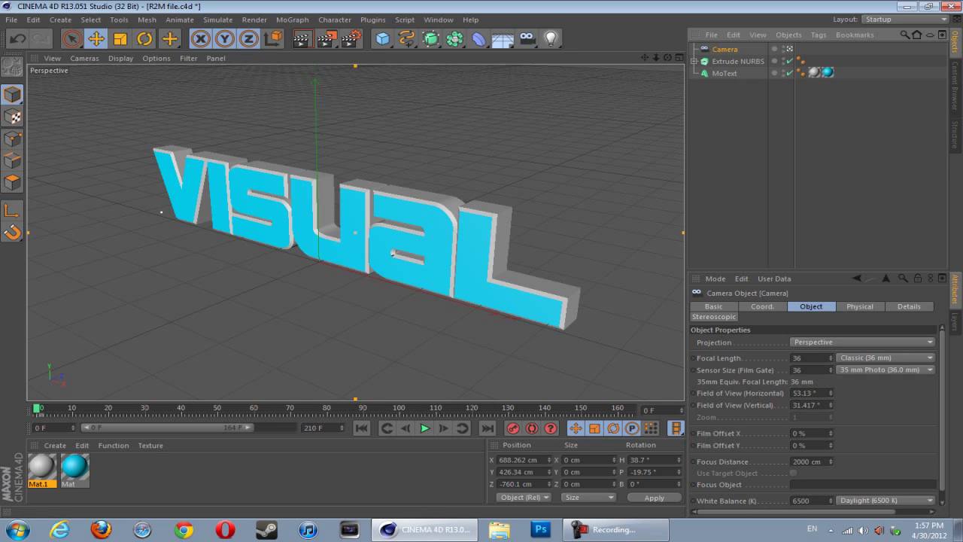
click(255, 409)
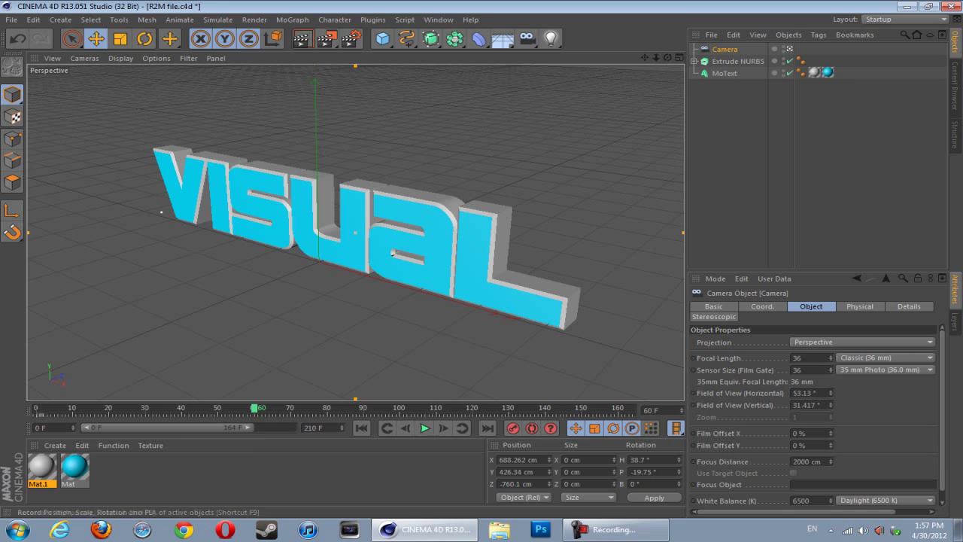
click(513, 428)
At frame 0, move the camera in close to the first letters, record a keyframe and play the move
key(shift+f)
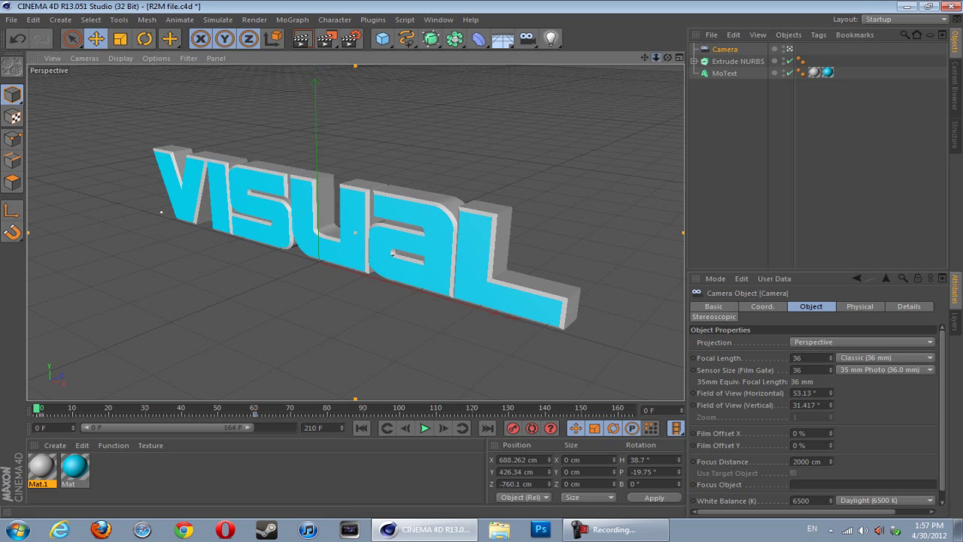
drag(656, 58, 703, 57)
drag(645, 57, 915, 119)
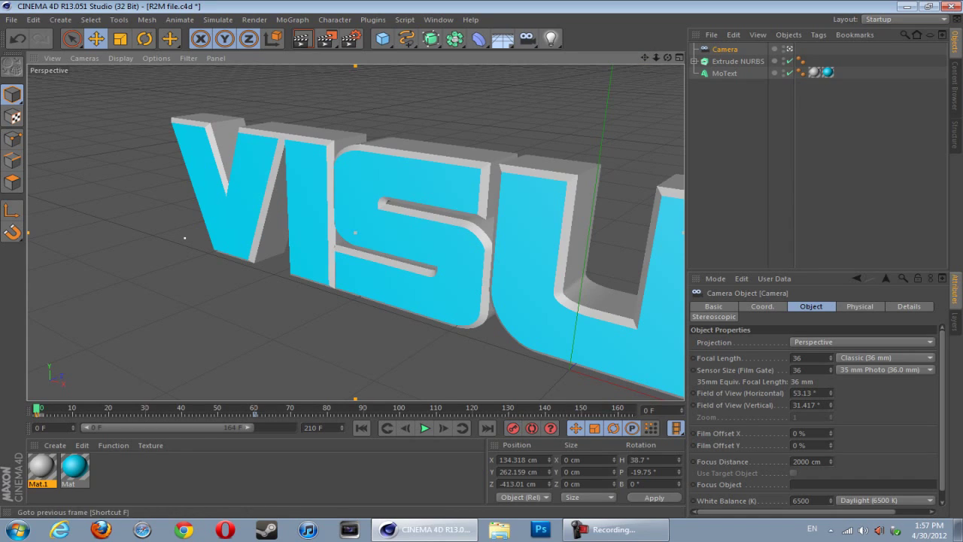
click(424, 427)
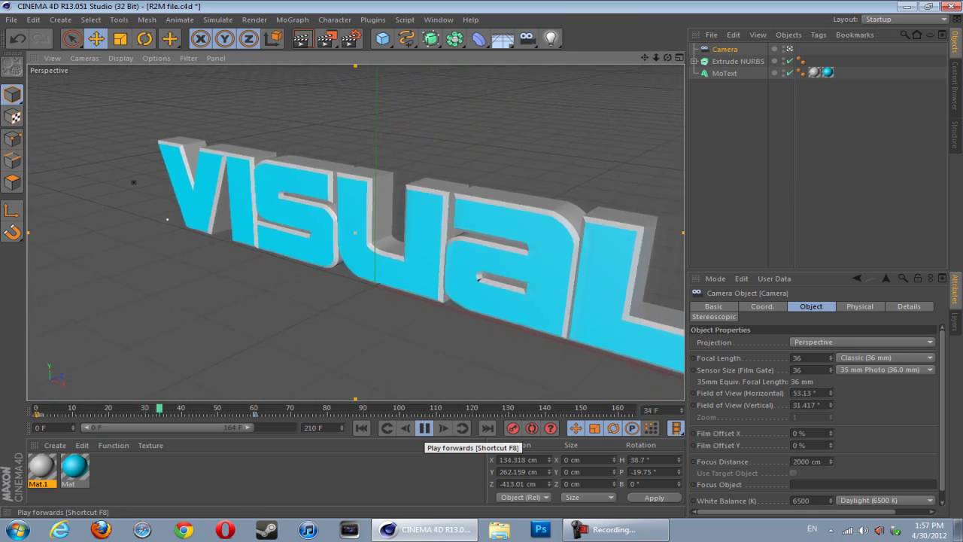
click(425, 428)
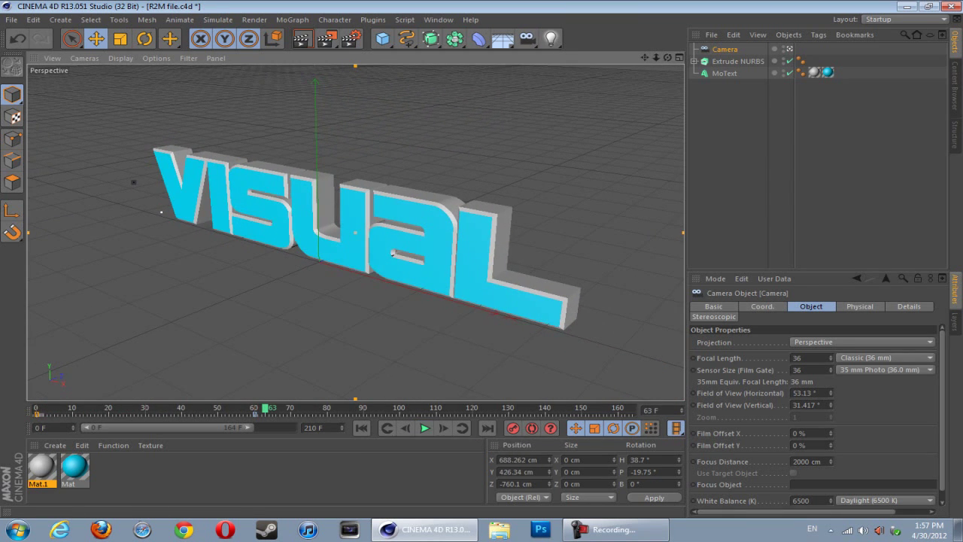
At frame 90, swing the camera around to the end of the letter L, record a keyframe and play from the start
click(365, 409)
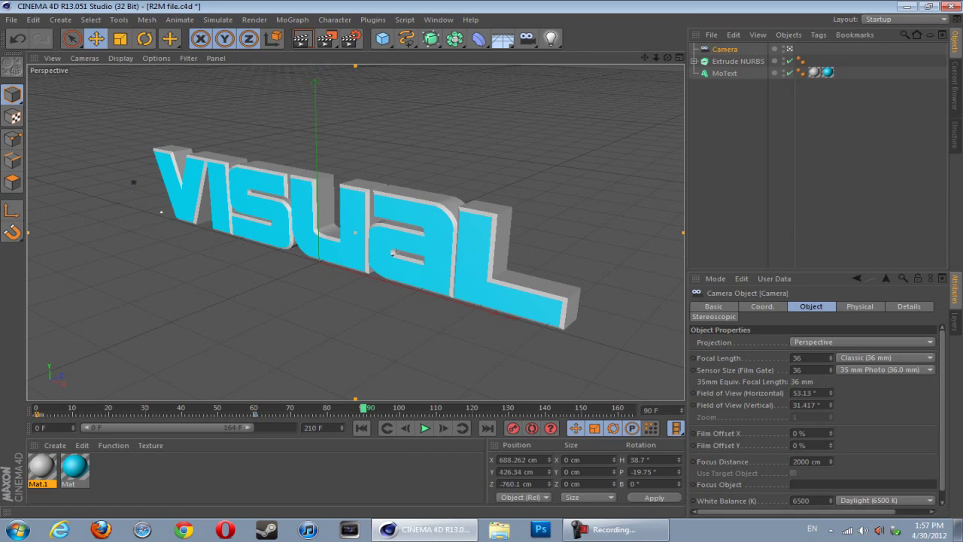
alt+drag(391, 254, 632, 250)
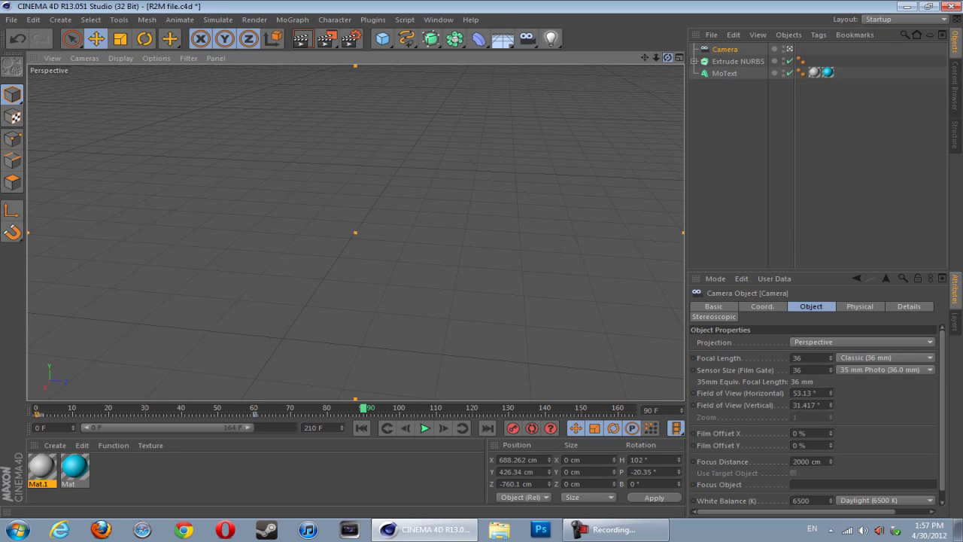
drag(645, 58, 559, 177)
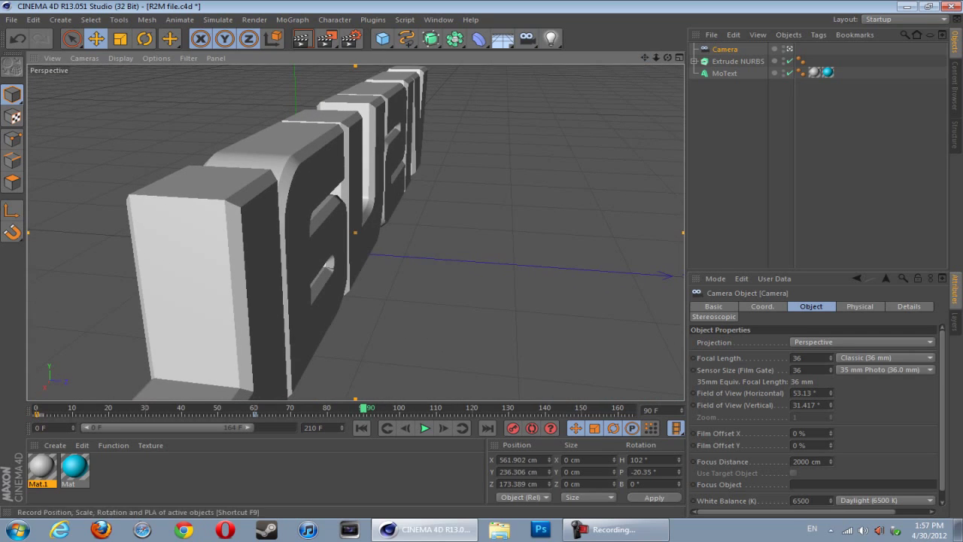
click(361, 428)
click(424, 427)
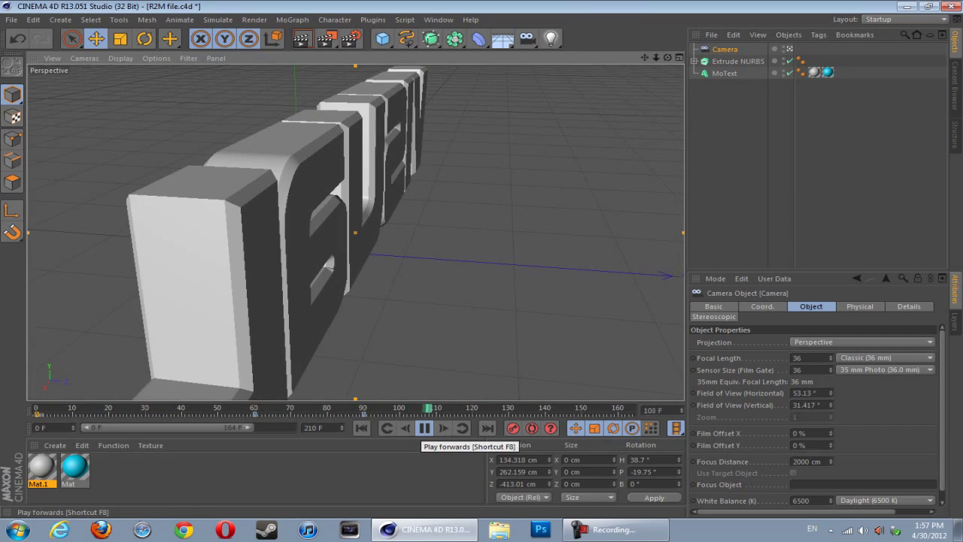
Stop playback, move the camera's last keyframe to frame 110 and replay the retimed animation from the start
click(424, 428)
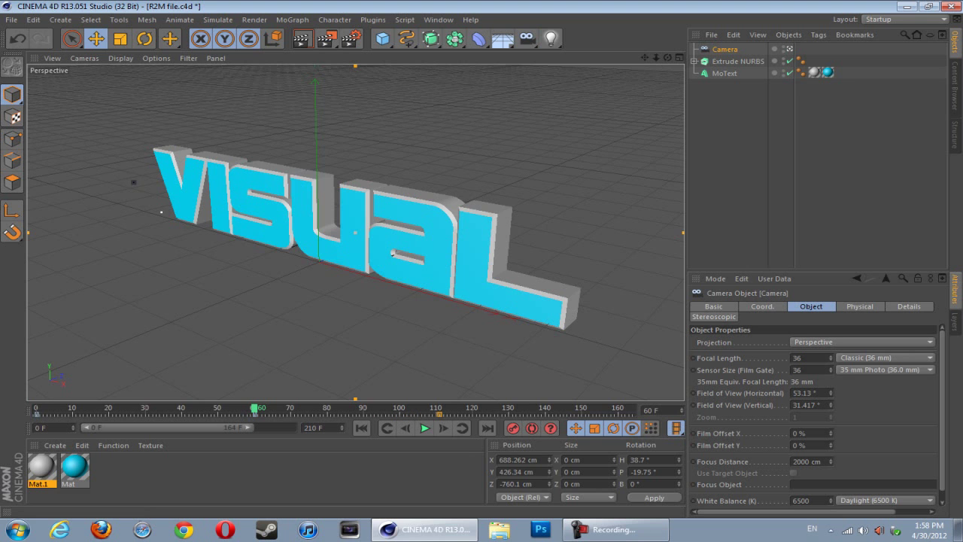
click(425, 428)
click(425, 427)
click(361, 427)
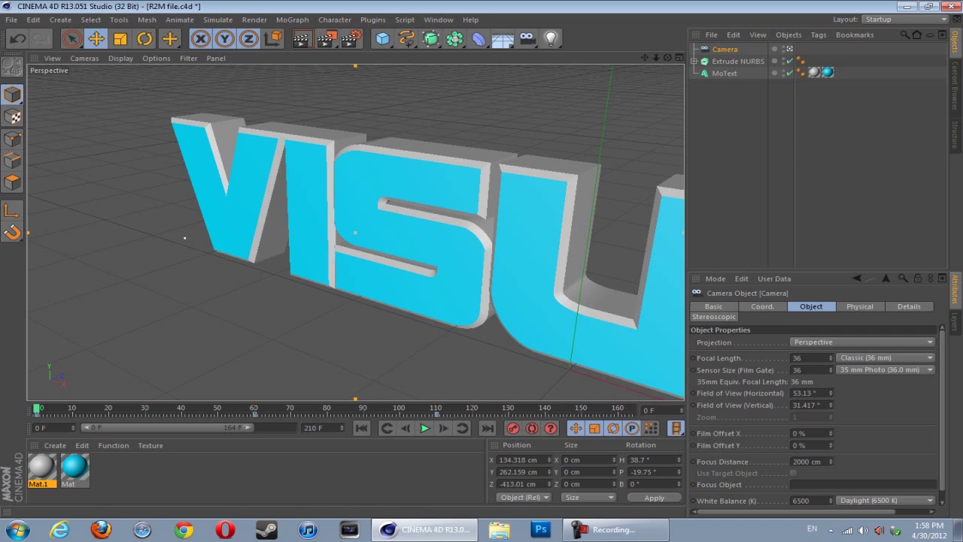
key(F8)
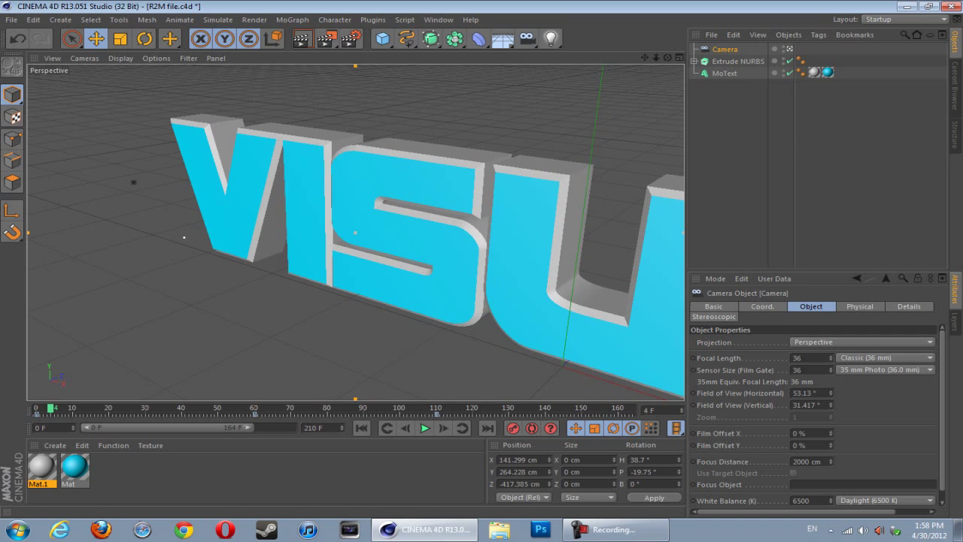
Set the interpolation of the camera keyframe at frame 0 to Linear
click(37, 414)
key(F8)
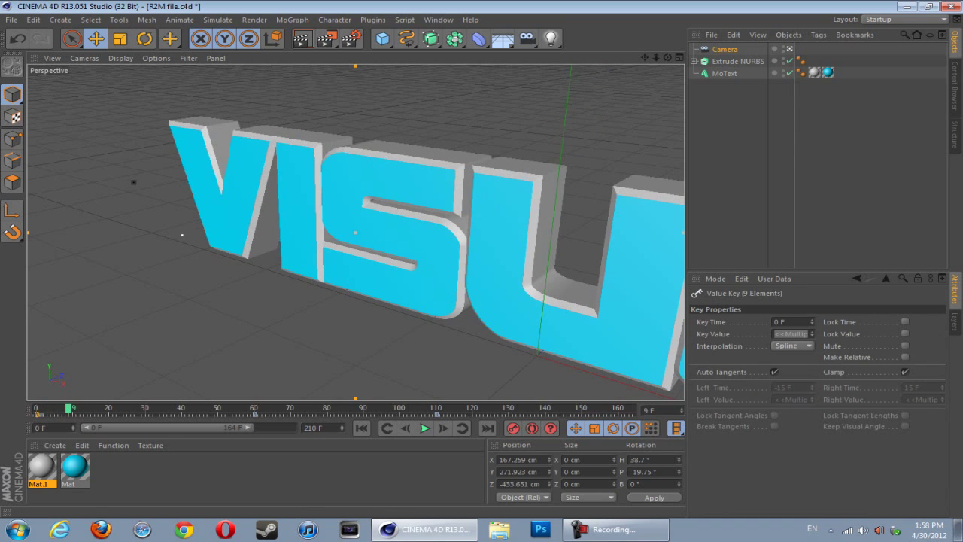
drag(248, 427, 110, 428)
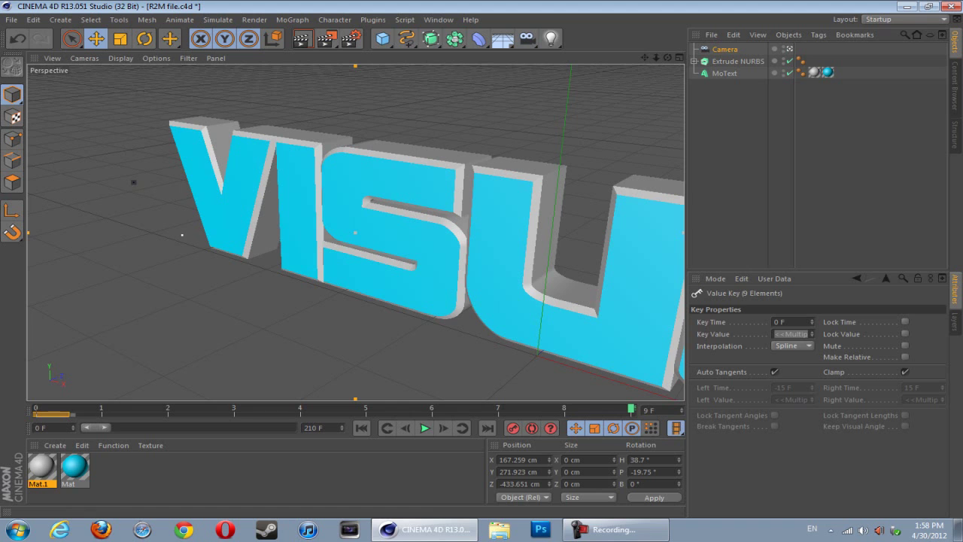
click(794, 346)
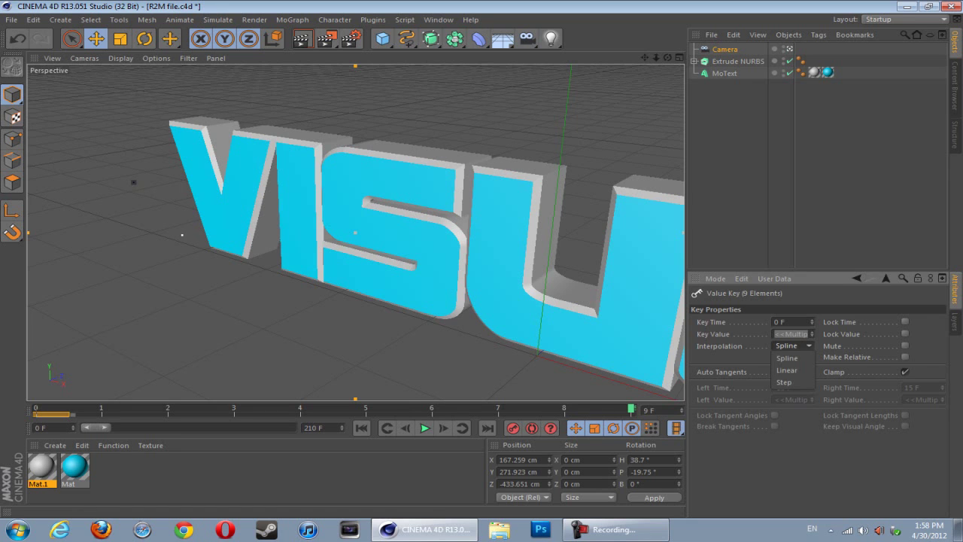
click(790, 370)
Set the interpolation of the camera keyframes at frames 60 and 110 to Linear
drag(107, 427, 235, 427)
click(278, 408)
click(278, 415)
click(794, 346)
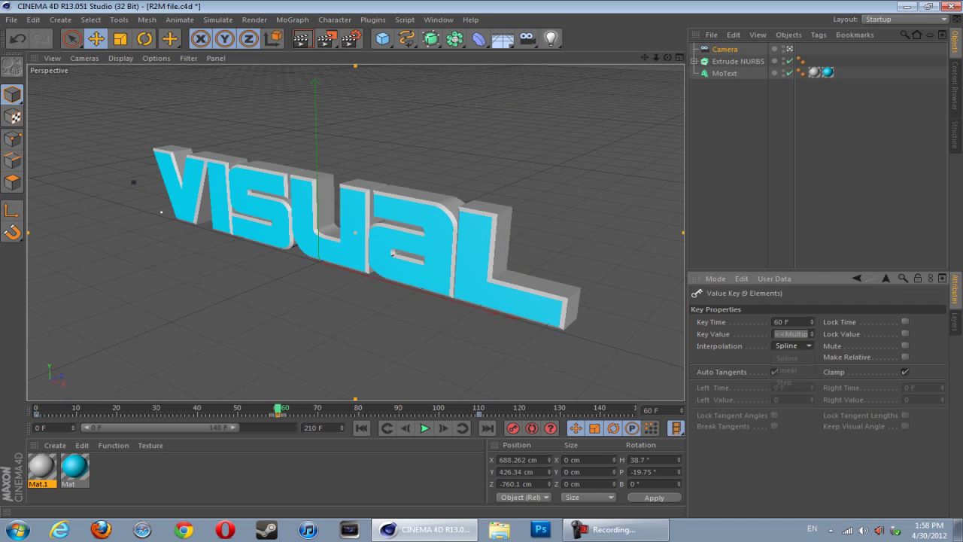
click(788, 371)
click(479, 414)
click(793, 346)
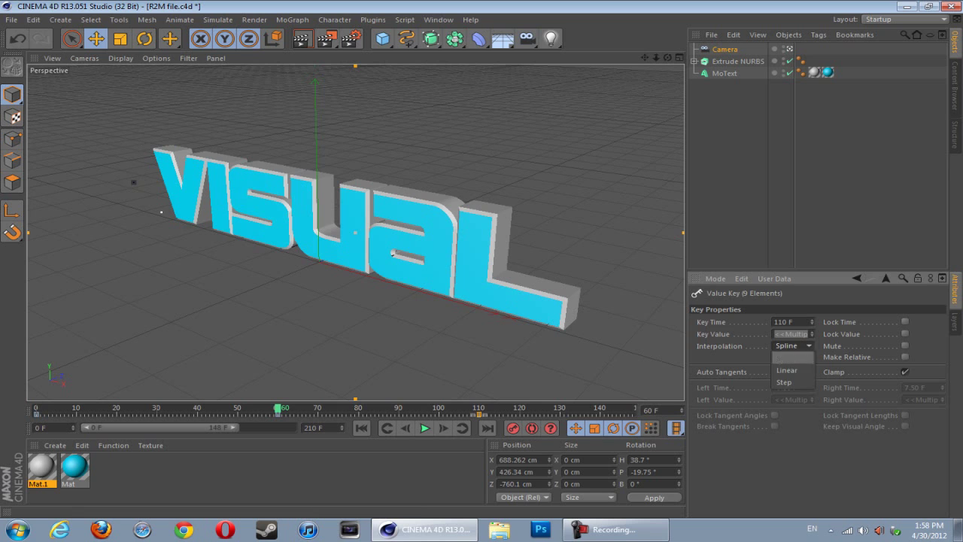
click(787, 370)
Play the camera animation twice from the first frame to check the linear motion
click(361, 428)
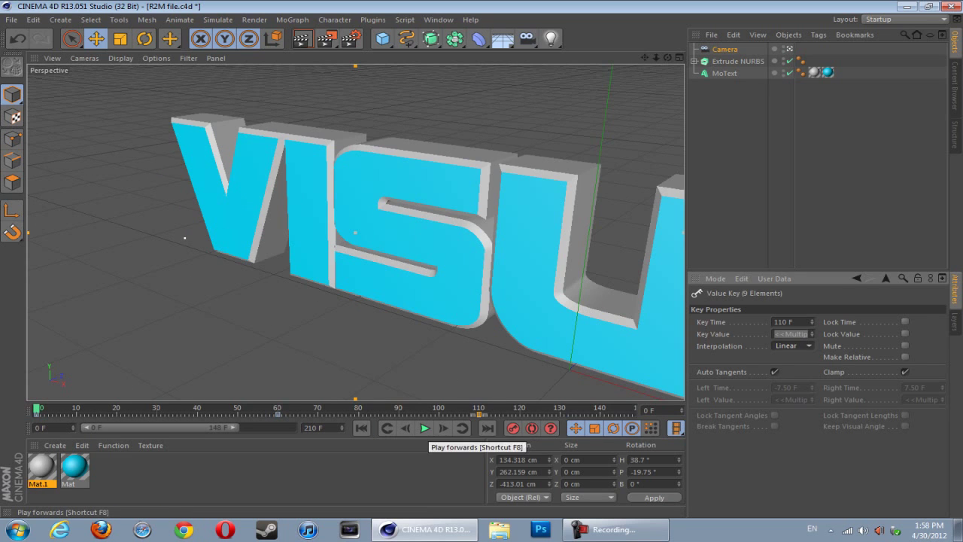
click(424, 428)
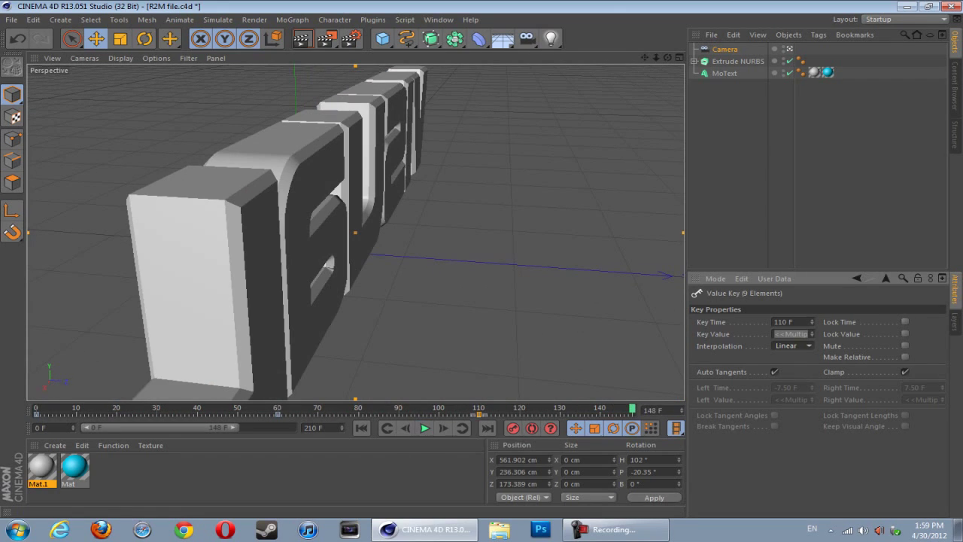
click(362, 429)
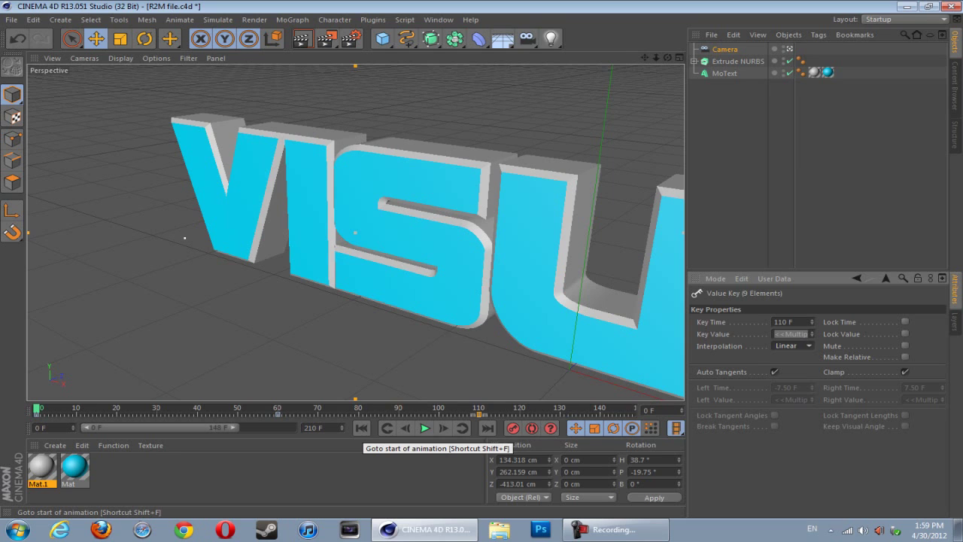
click(425, 428)
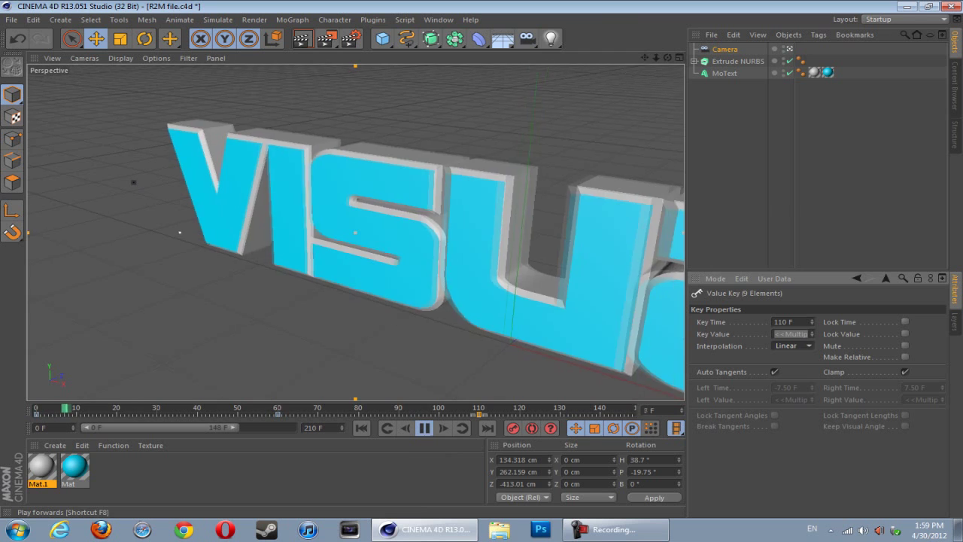
click(425, 429)
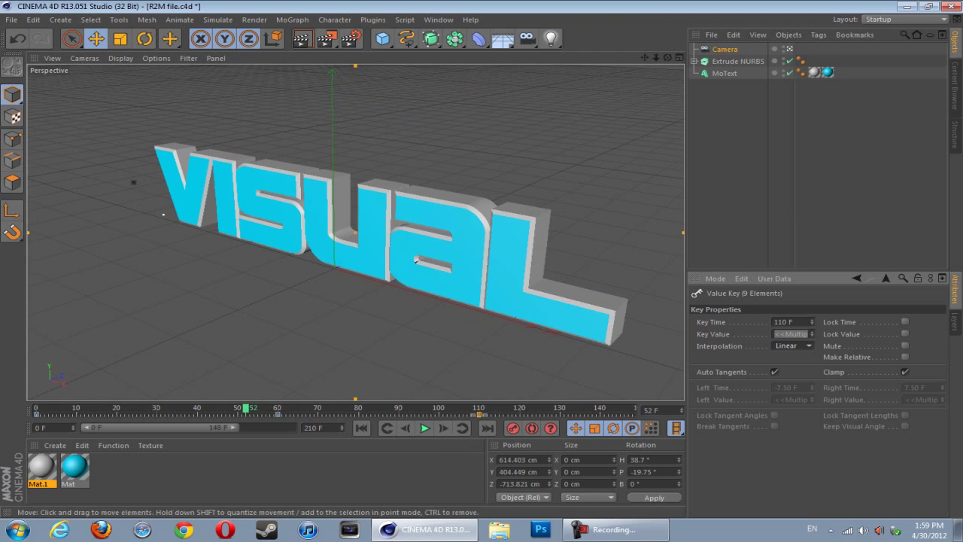
Add a second MoText object and set its font to Ozda
click(292, 20)
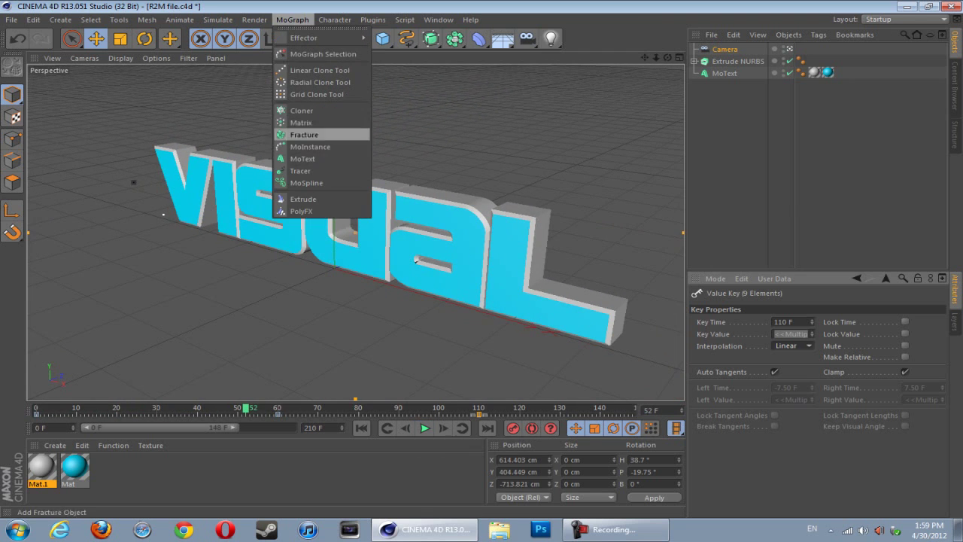
click(303, 159)
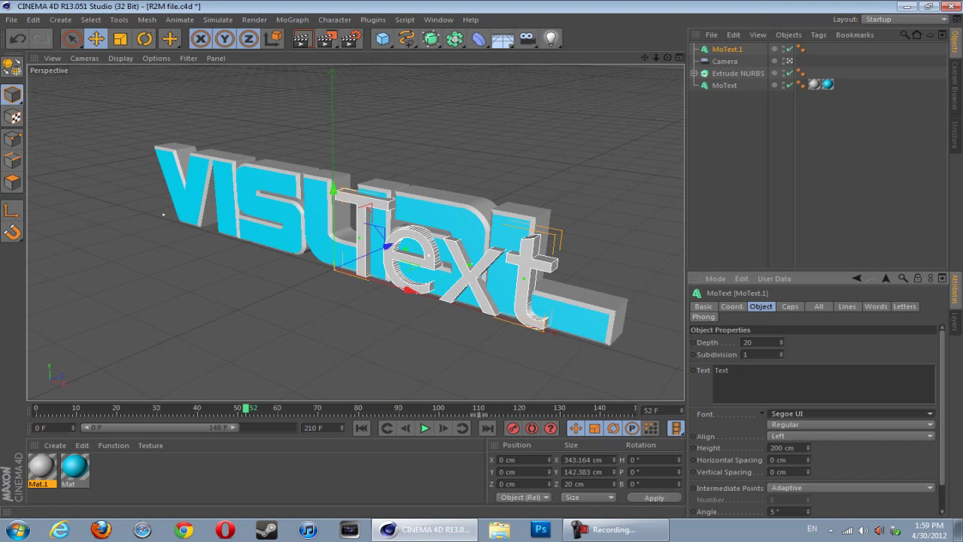
click(851, 414)
scroll(851, 441, up, 8)
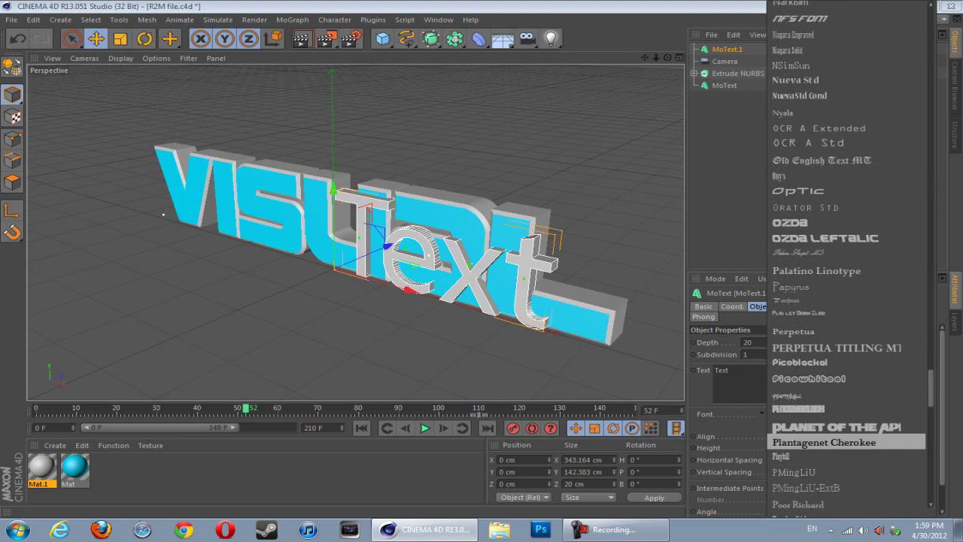
click(798, 222)
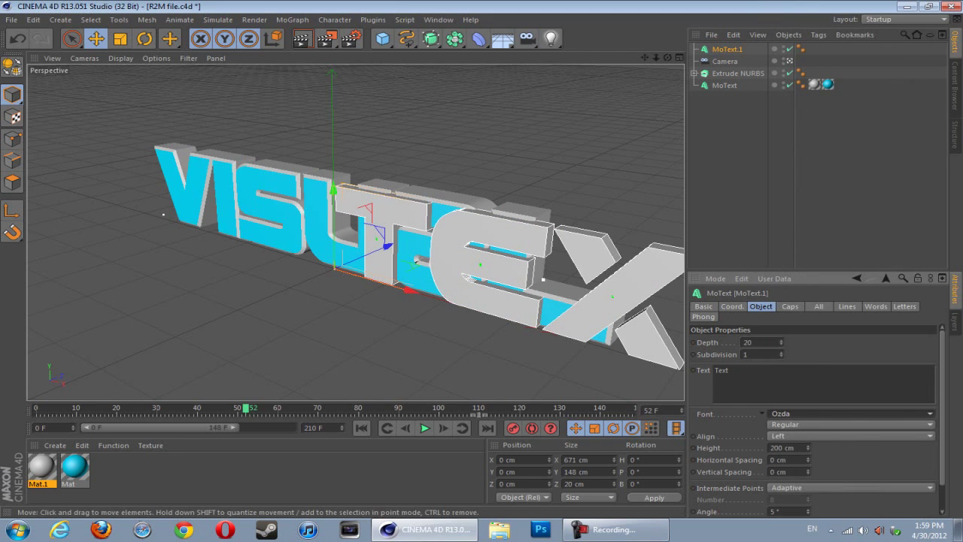
Scale the new text down to a height of about 130.6 cm and move it along X to about -233.5 cm
key(t)
drag(544, 280, 459, 275)
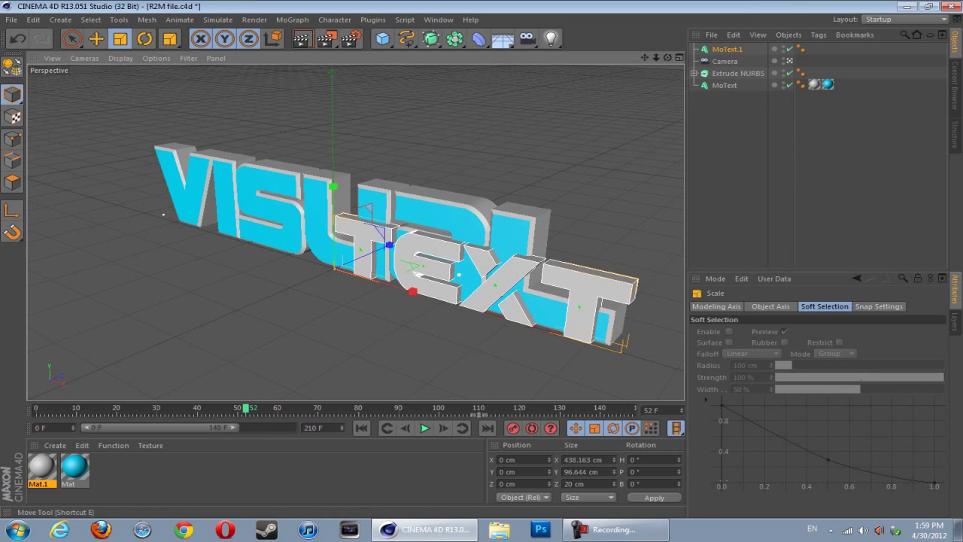
key(e)
drag(397, 279, 292, 248)
Change the new text to "Editin" and move it in front of the Visual text, to Z about -104.3 cm
click(727, 49)
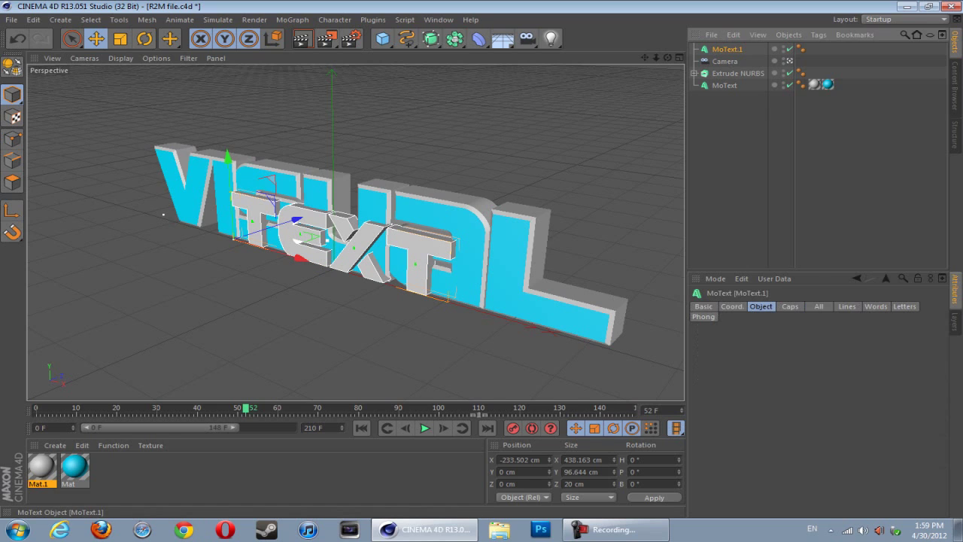
double_click(721, 370)
text(Editin)
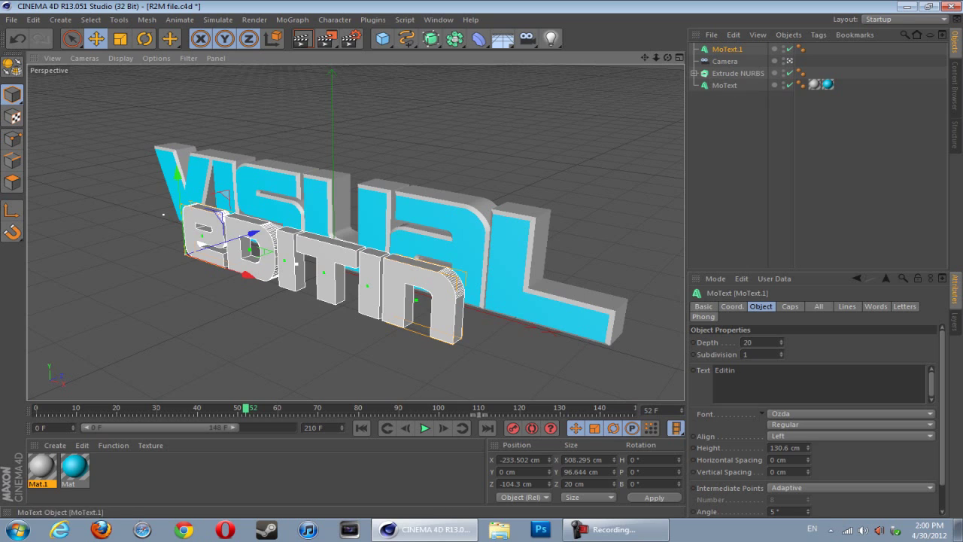
Assign MoText.1 as the camera's focus object
click(725, 61)
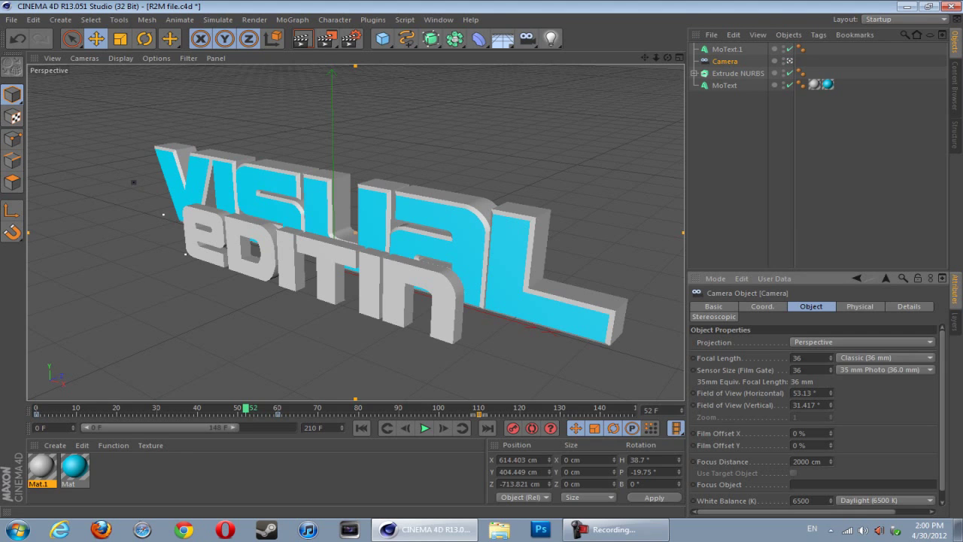
click(727, 49)
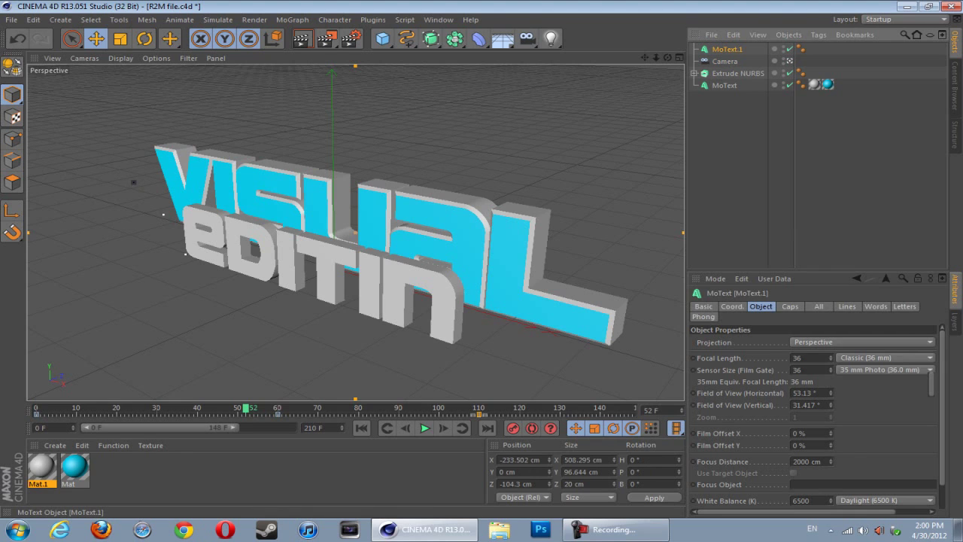
click(726, 61)
click(727, 50)
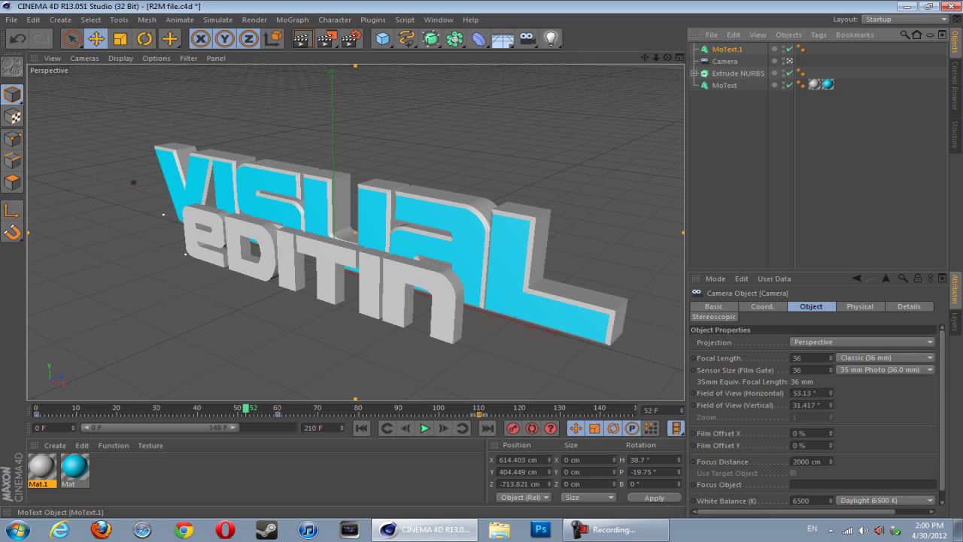
drag(727, 49, 830, 485)
Play the camera animation with both texts from the first frame and return to frame 0
click(361, 427)
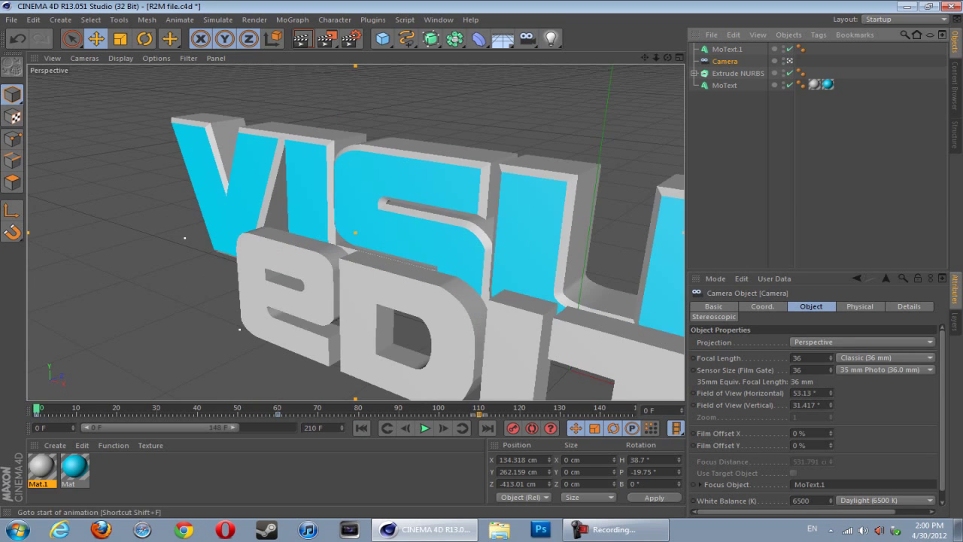
click(424, 428)
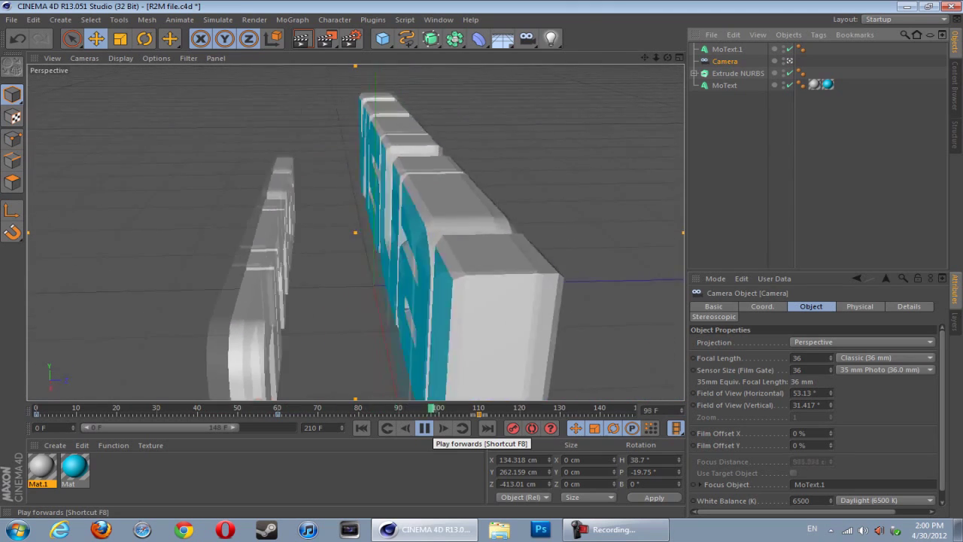
click(424, 428)
click(361, 428)
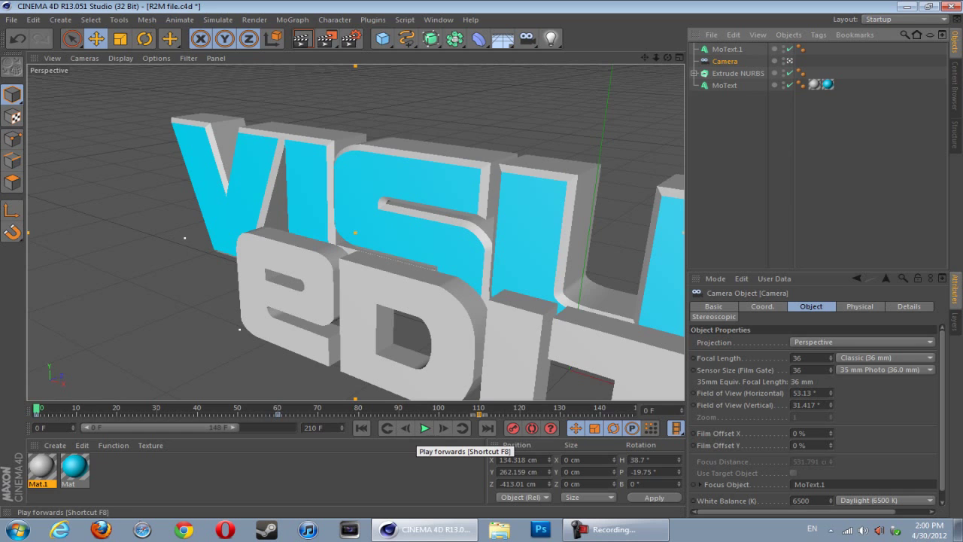
Leave the camera view, select the Editin text and raise it to Y about 376 cm, looking through the camera again
click(790, 61)
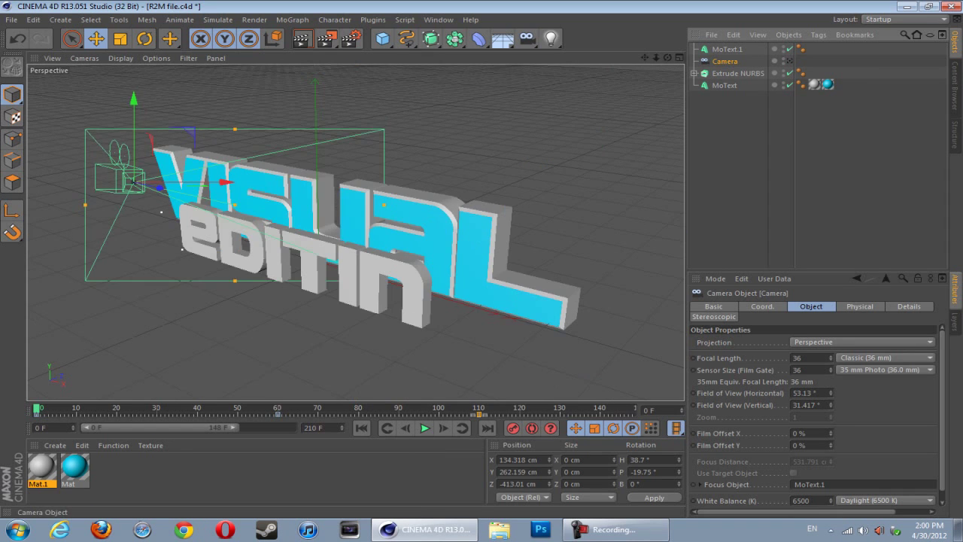
alt+drag(467, 263, 343, 267)
click(352, 302)
drag(322, 142, 323, 172)
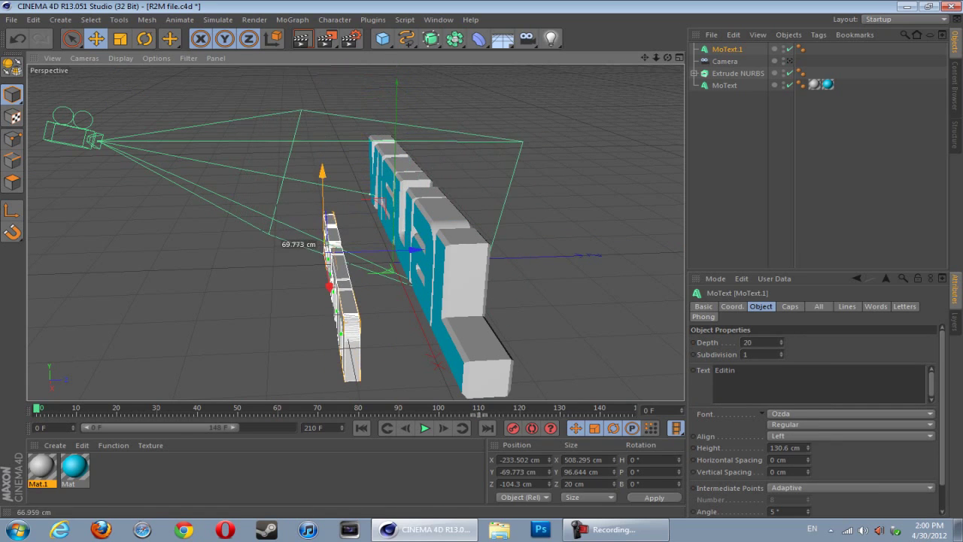
click(789, 61)
drag(239, 323, 223, 167)
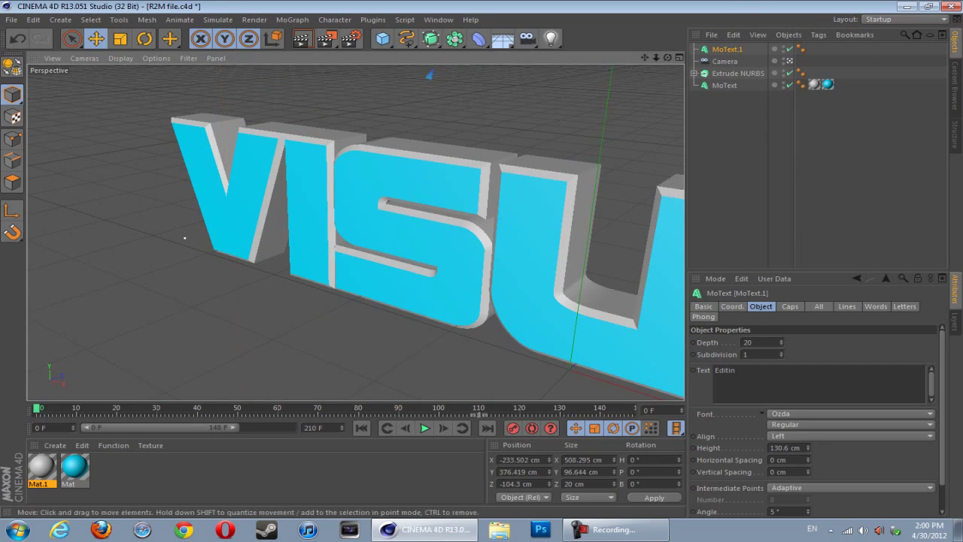
Play the animation with the Editin text raised, return to frame 0 and check the camera's focus settings
click(425, 429)
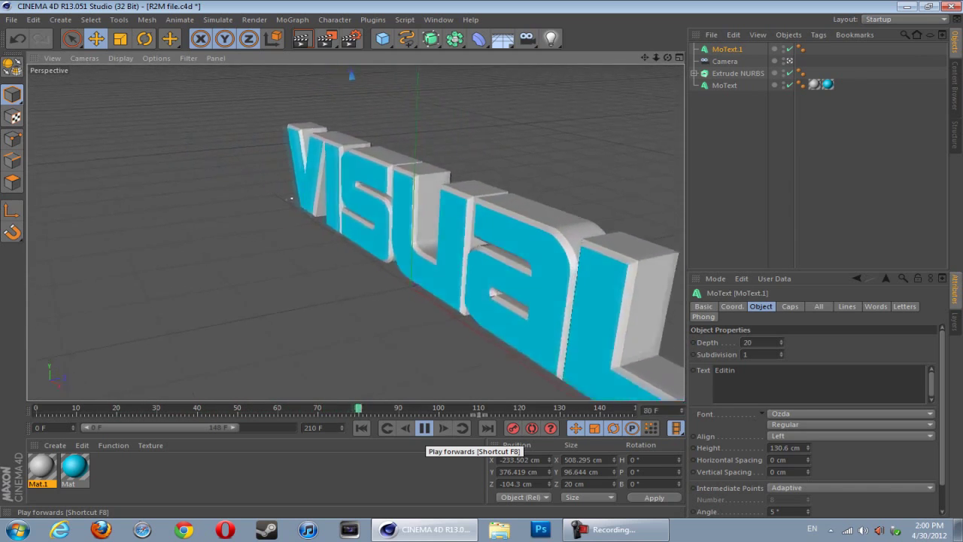
click(425, 428)
click(362, 428)
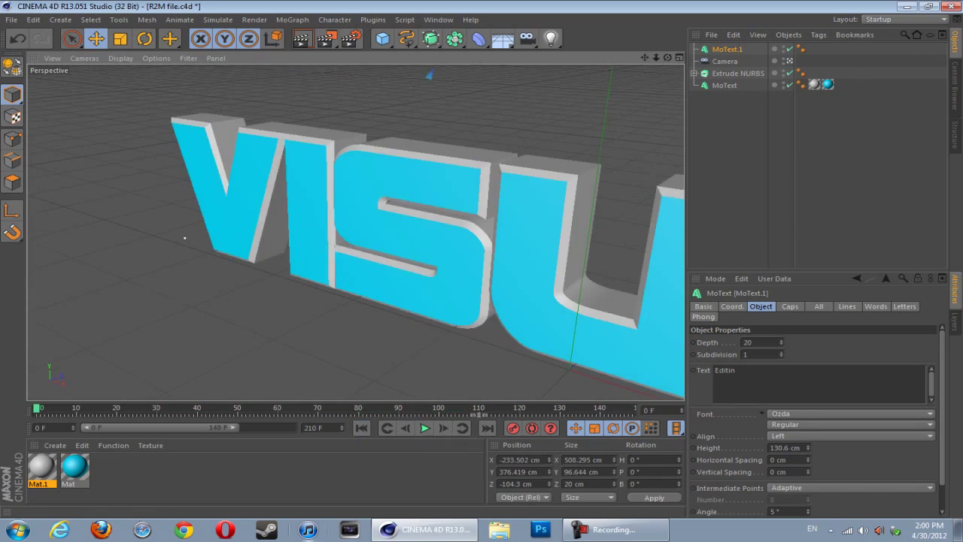
click(725, 61)
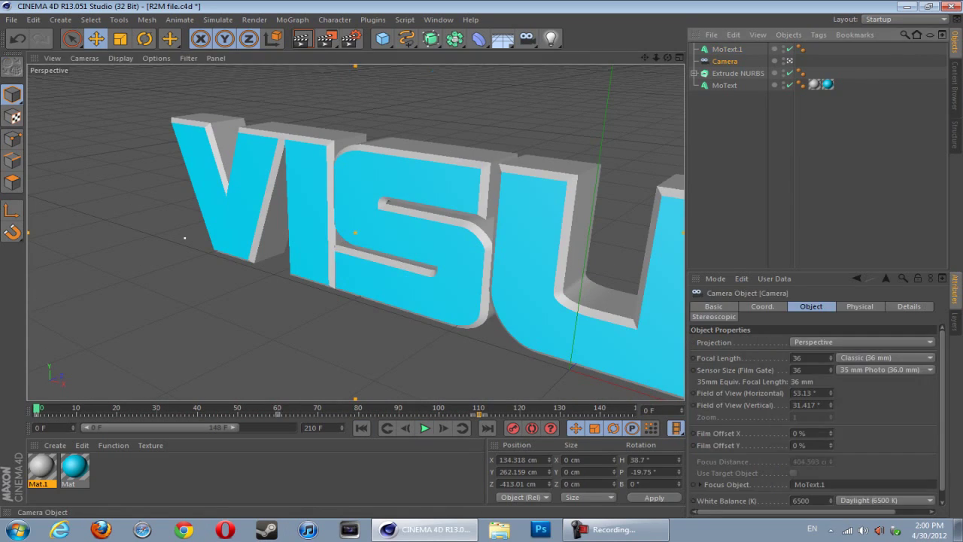
Leave the camera view and lower the Editin text in front of Visual, to Y about 5.9 cm
click(369, 194)
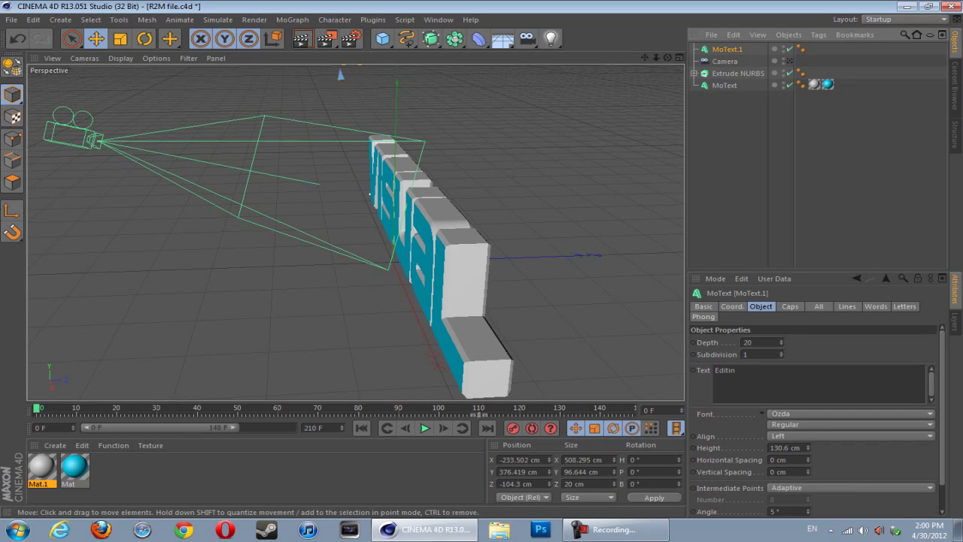
alt+middle_drag(370, 194, 365, 222)
drag(365, 222, 372, 219)
drag(329, 88, 279, 168)
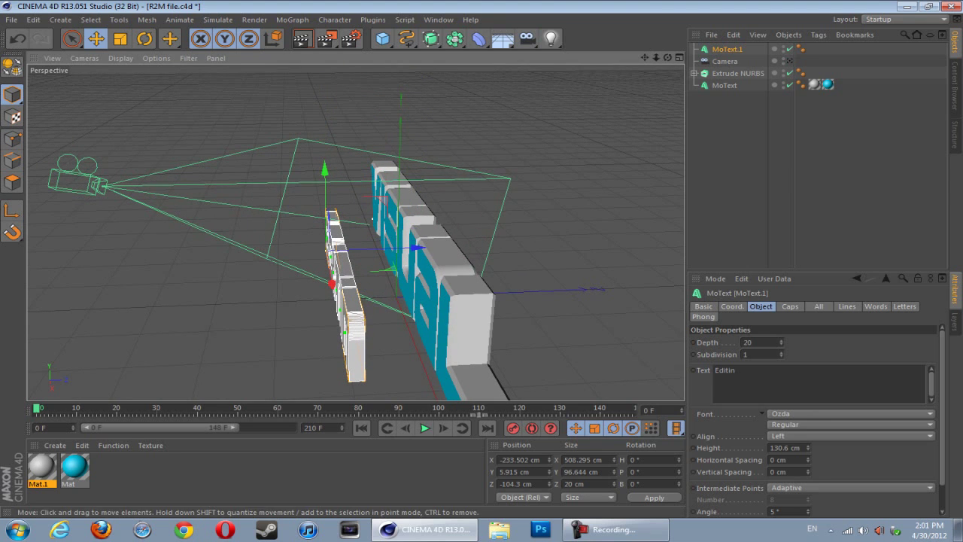
click(616, 530)
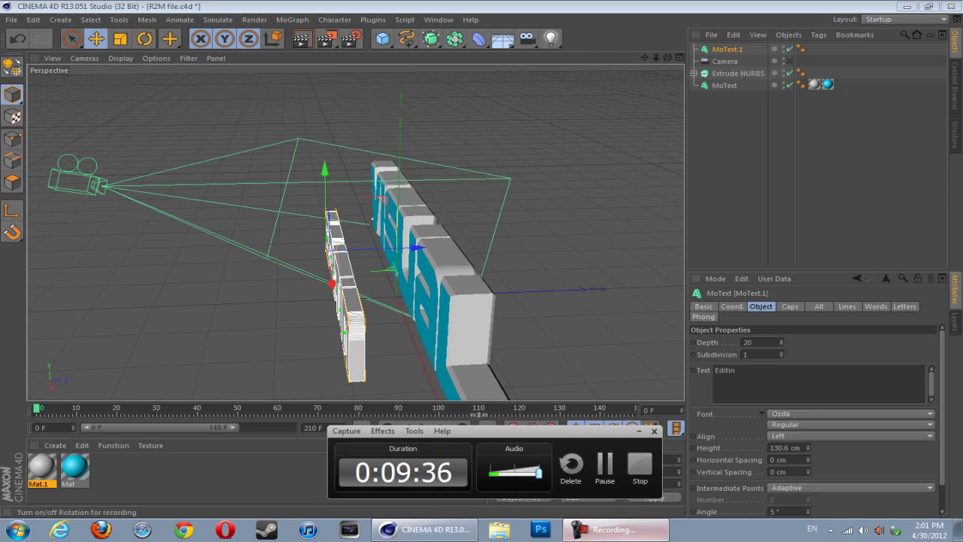